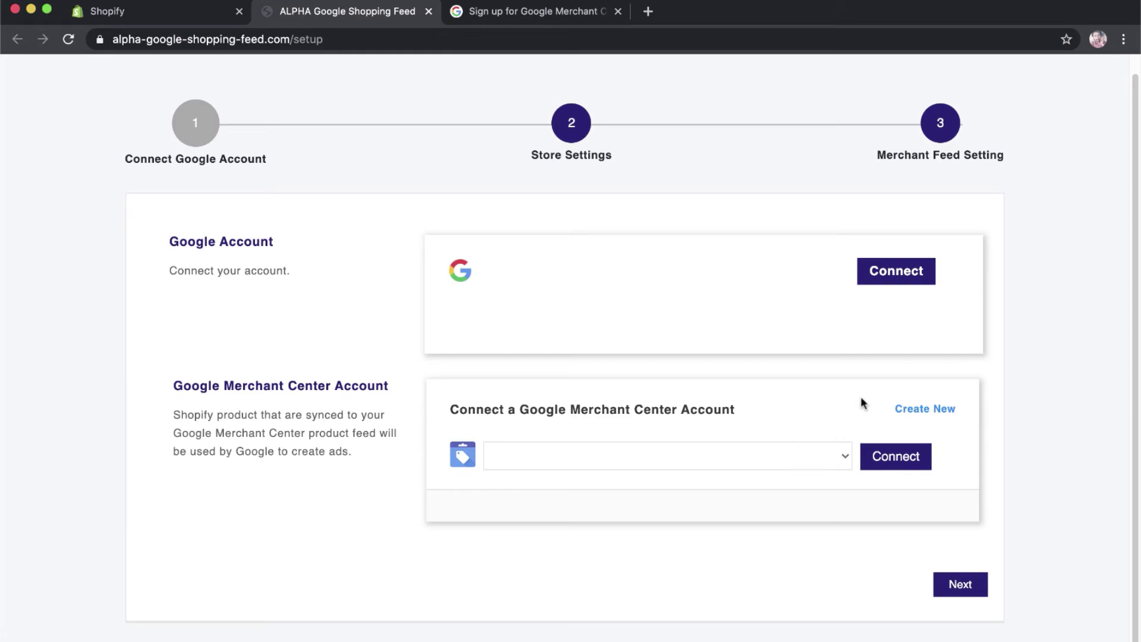
- Start creating a new Google Merchant Center account from the feed setup, following the sign-up guide through to the registration form
click(902, 409)
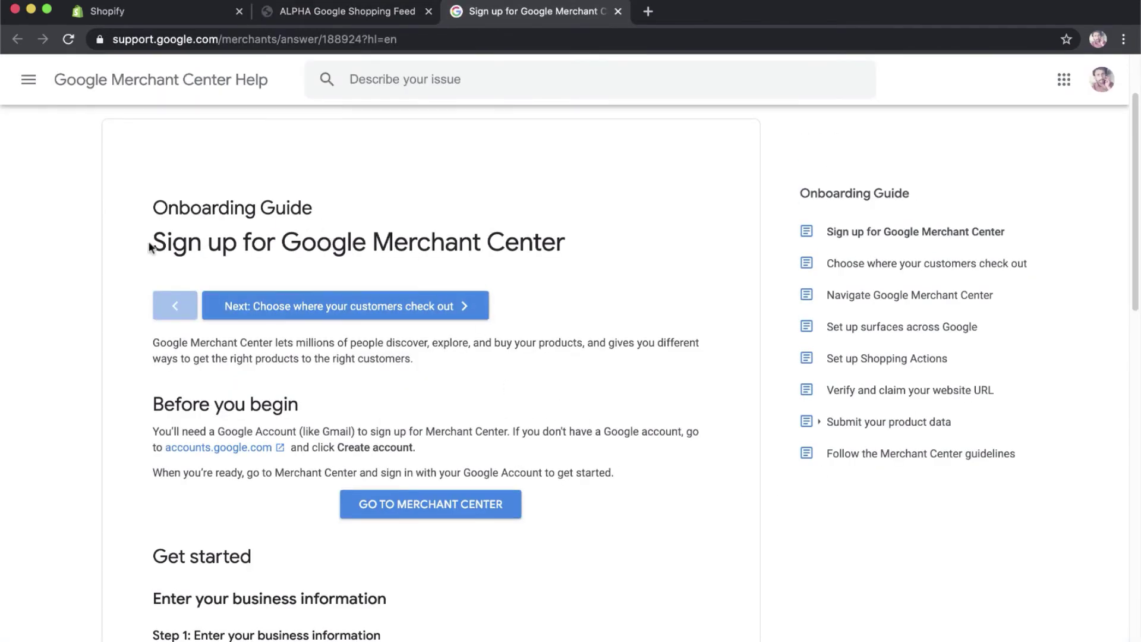
scroll(162, 375, down, 1)
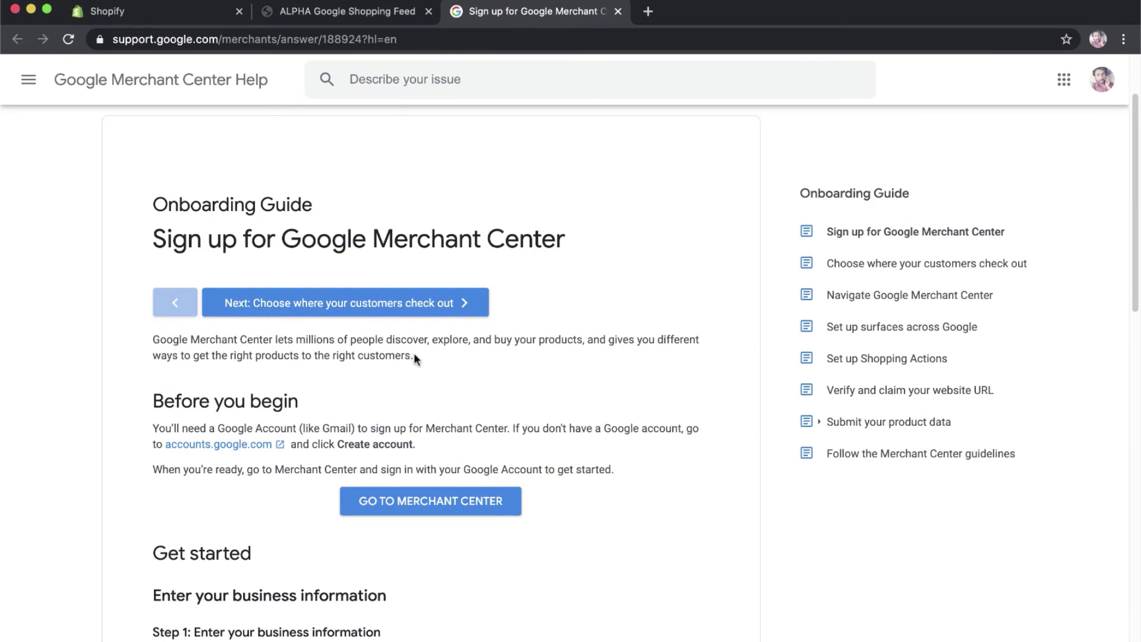
scroll(414, 356, down, 20)
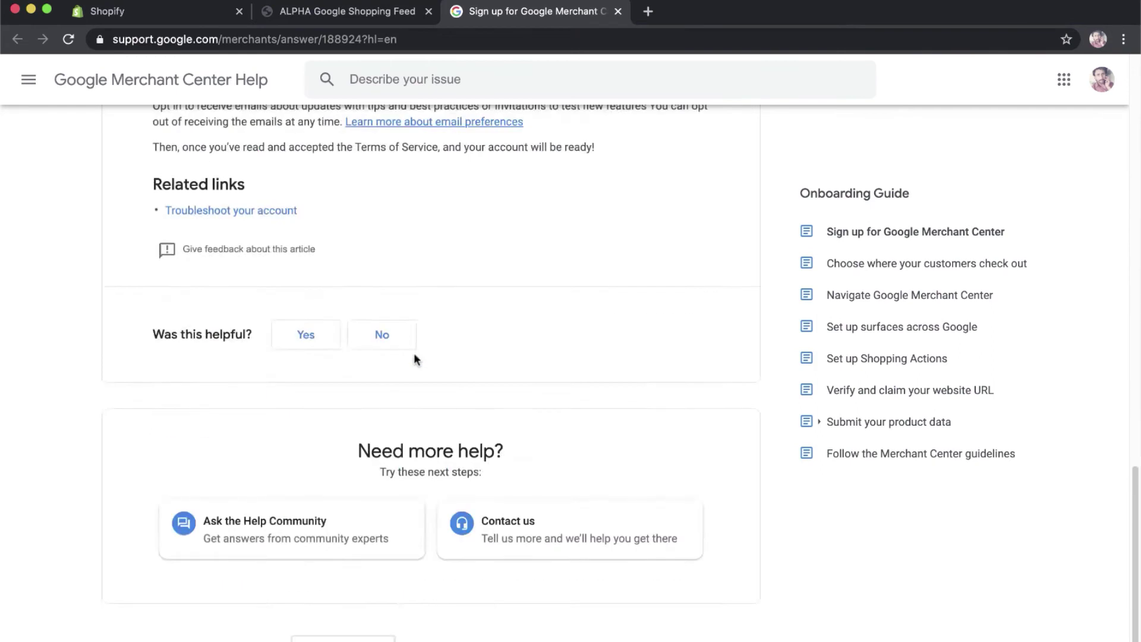
scroll(415, 359, up, 20)
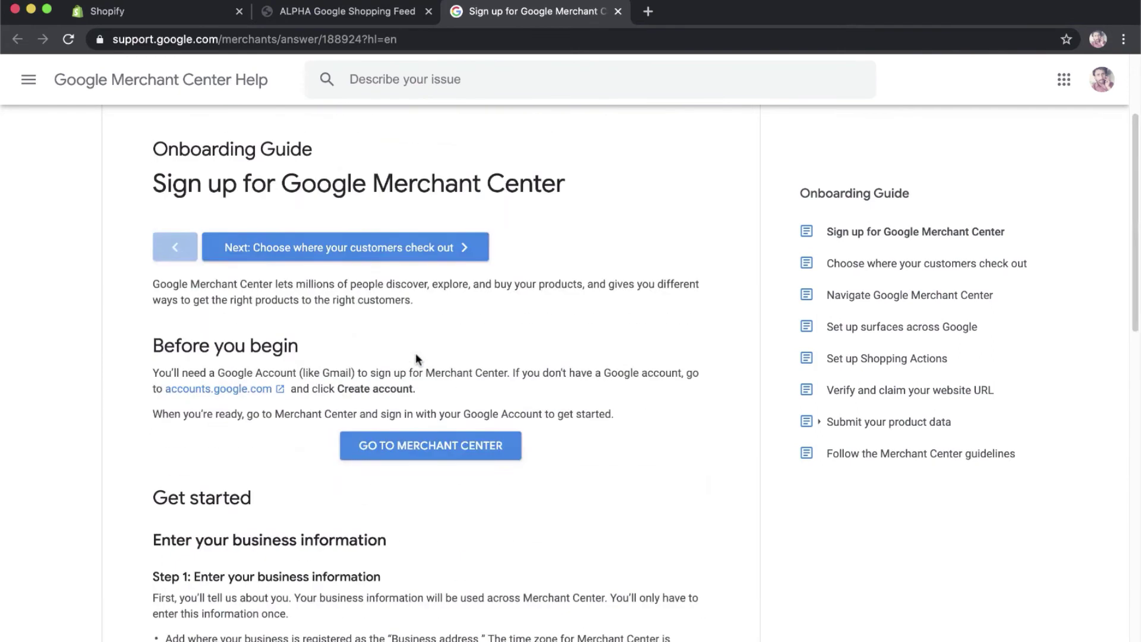
click(444, 457)
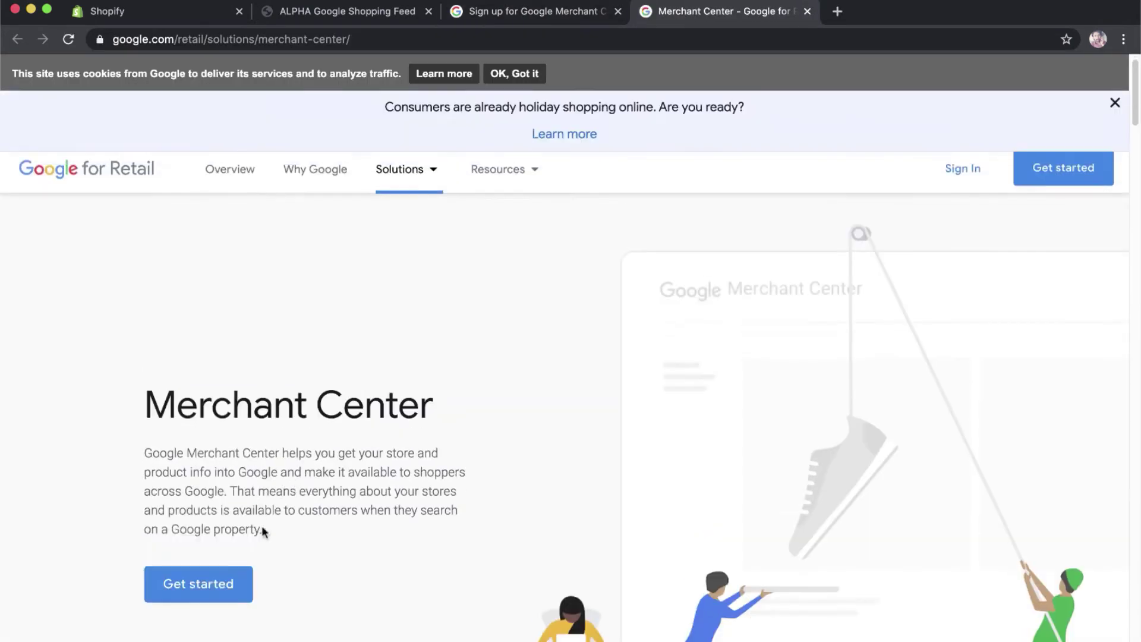
click(217, 591)
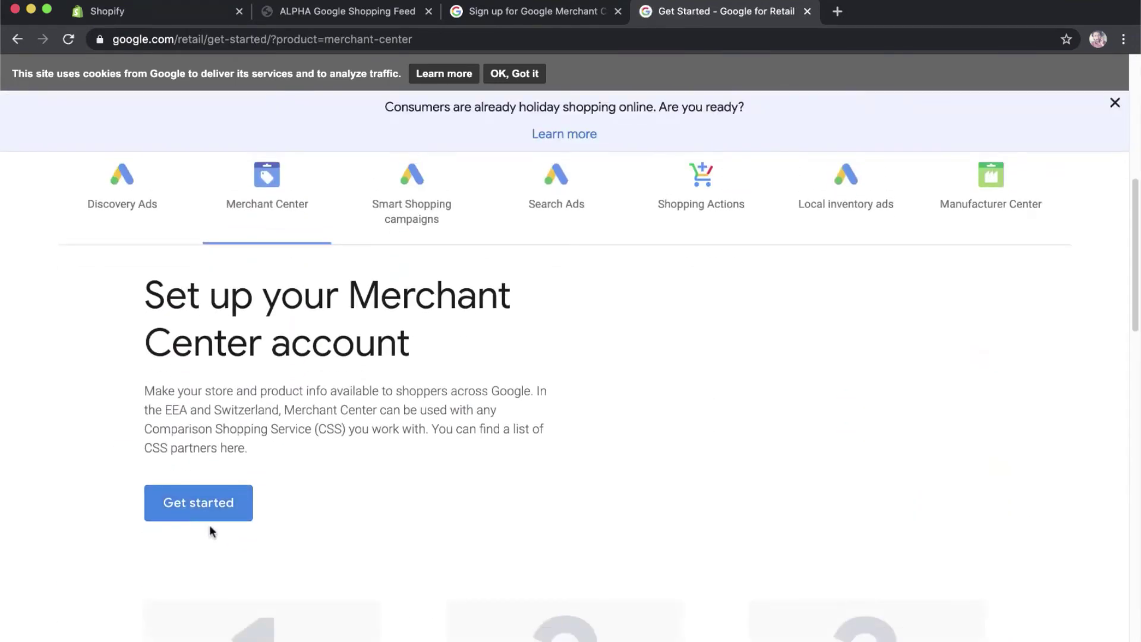
click(209, 518)
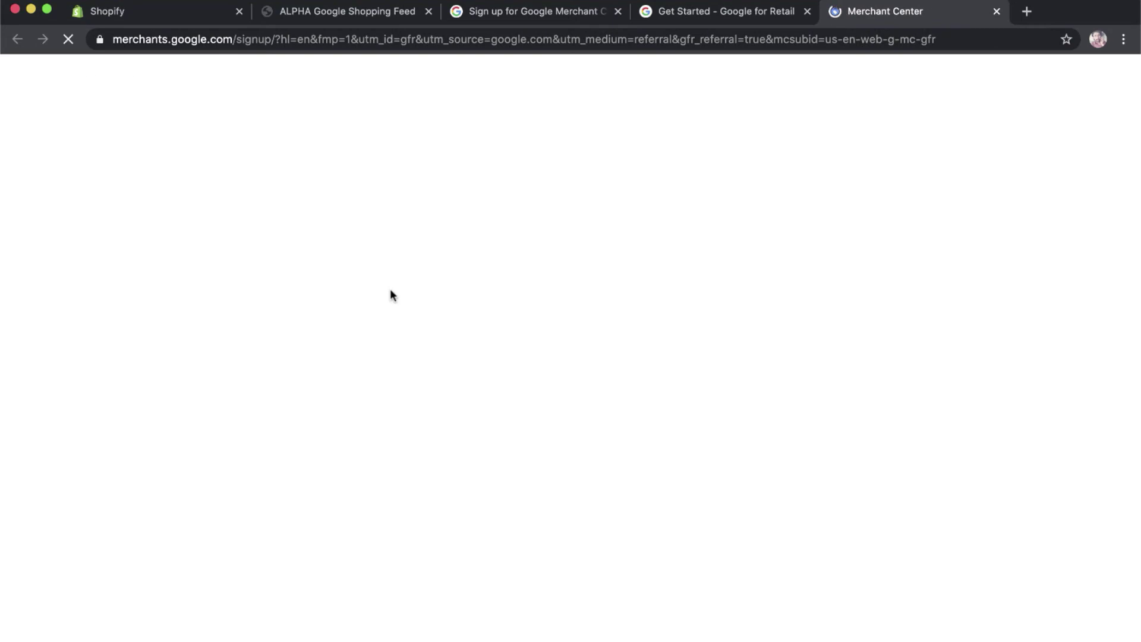
- Fill in the business information with the business name "vio cart" and United States as the business country
scroll(382, 339, down, 8)
click(500, 282)
text(vio cart)
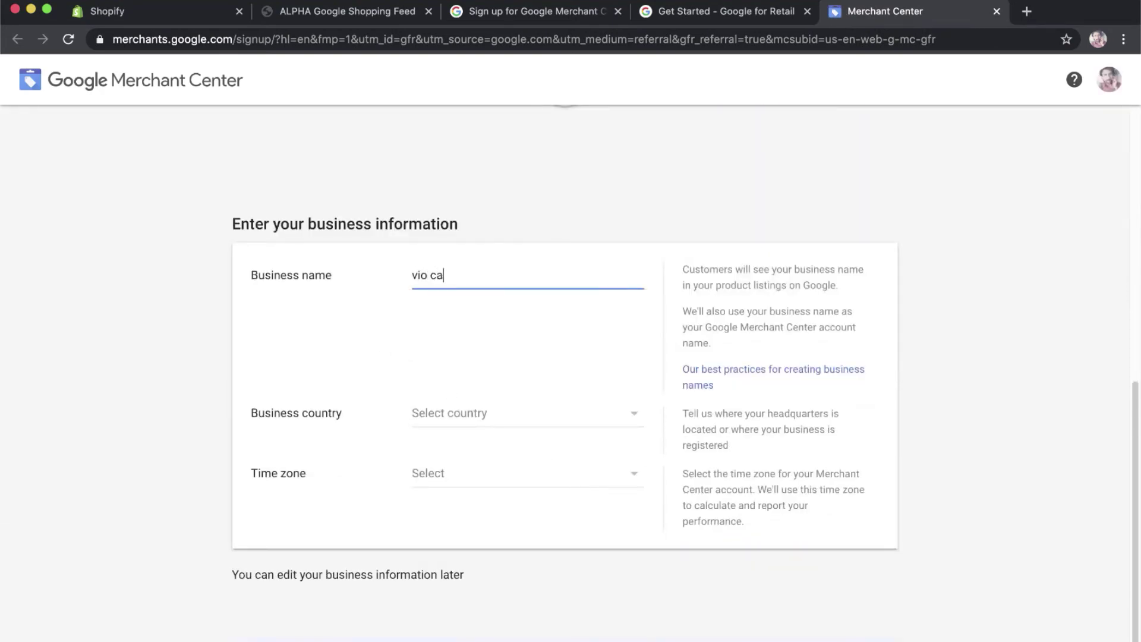
click(556, 416)
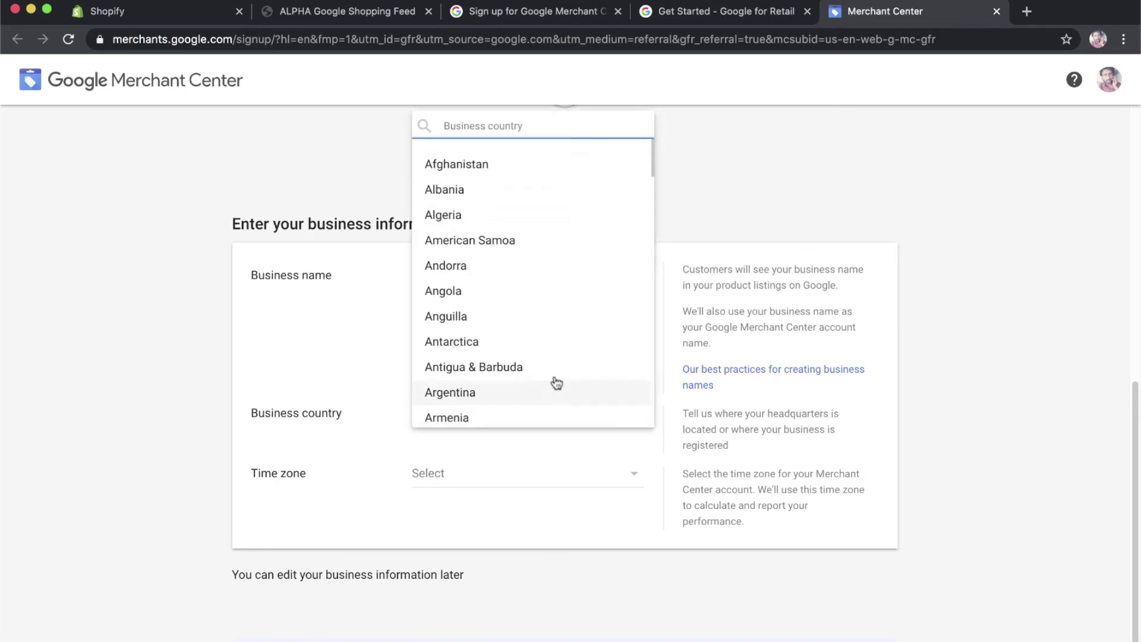
text(uni)
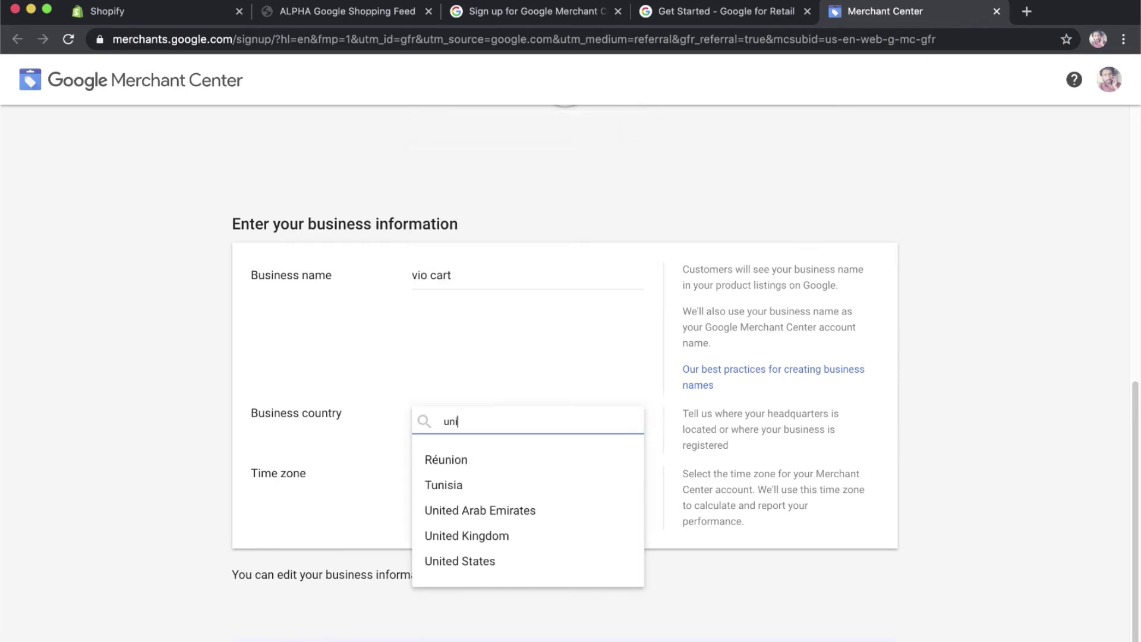
click(498, 560)
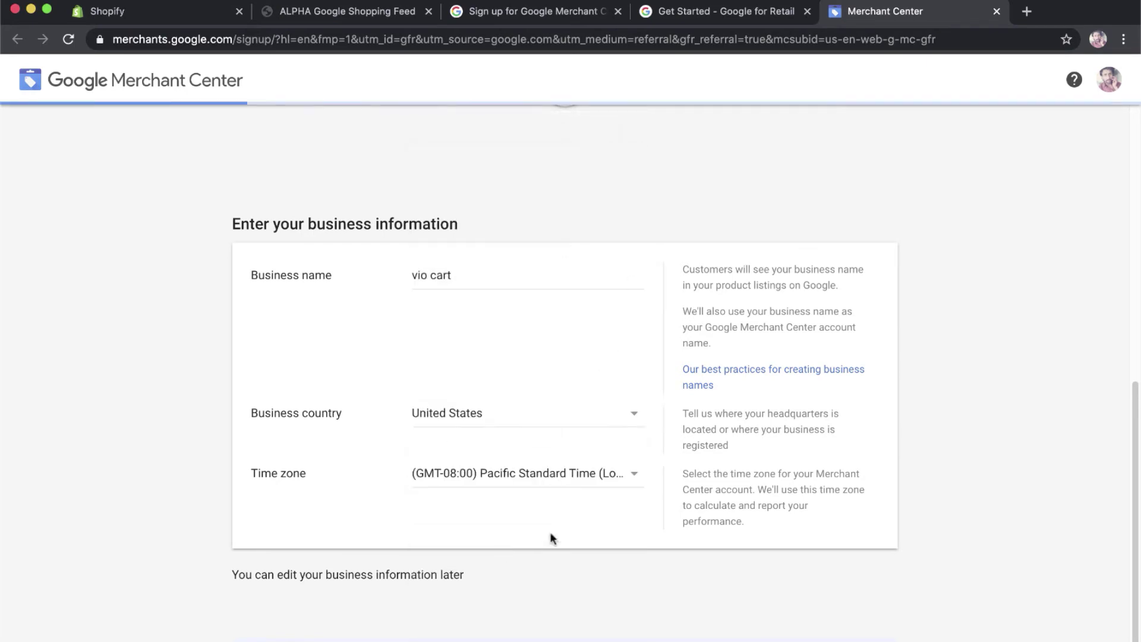
- Choose customer checkout on my website and complete the Merchant Center signup, postponing the remaining setup steps
scroll(571, 514, down, 4)
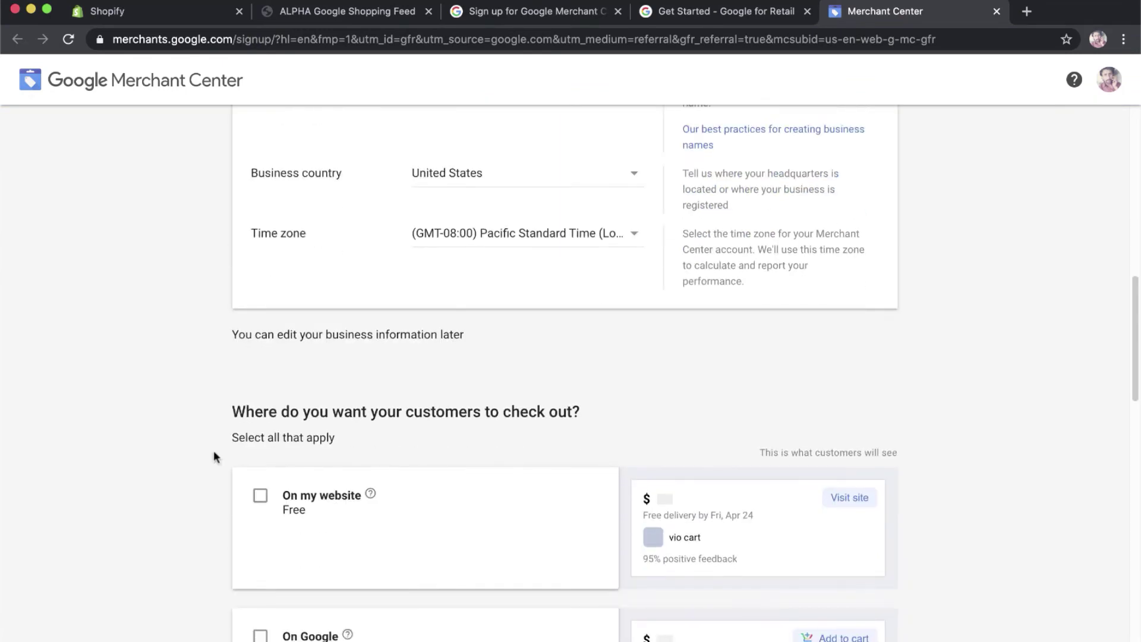
click(260, 496)
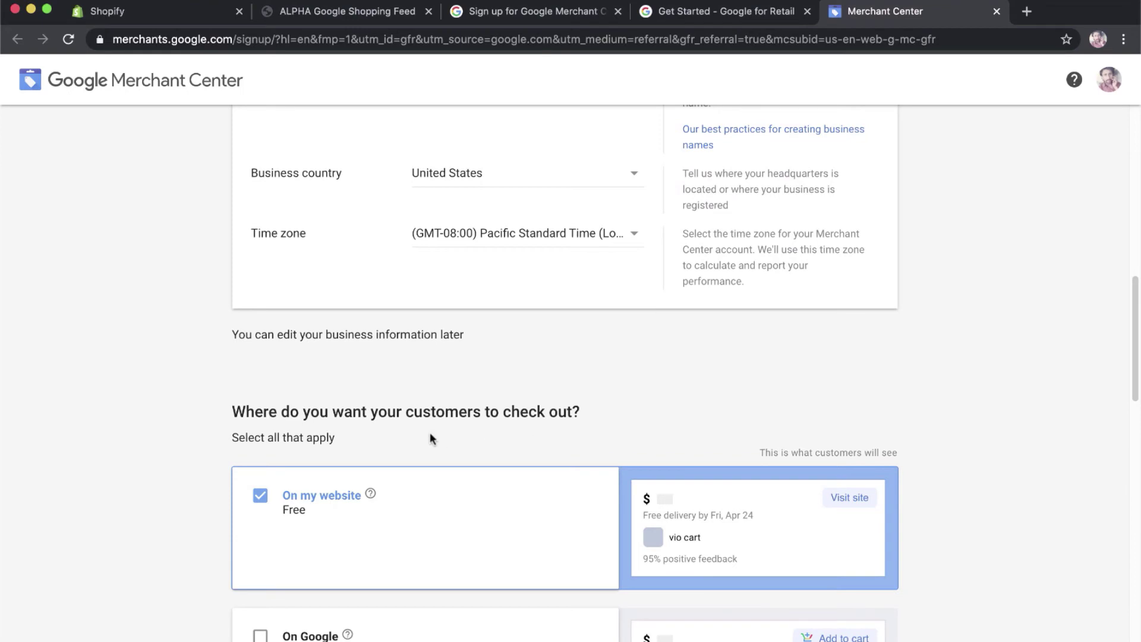
scroll(589, 446, down, 1)
scroll(638, 453, down, 15)
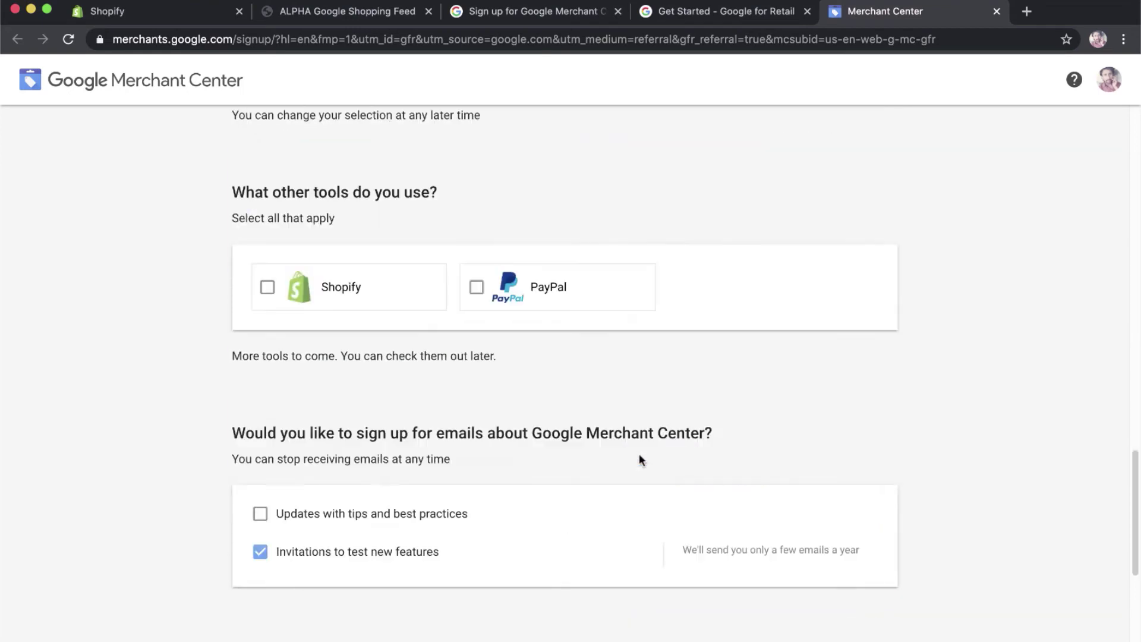
click(259, 428)
scroll(439, 449, down, 5)
click(291, 627)
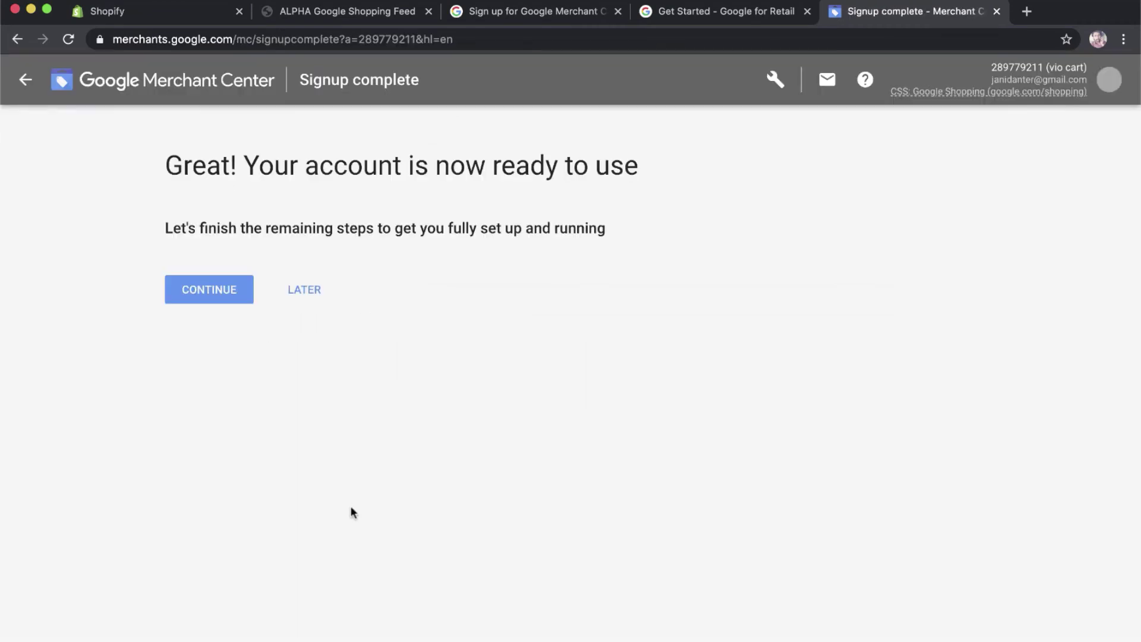
click(320, 305)
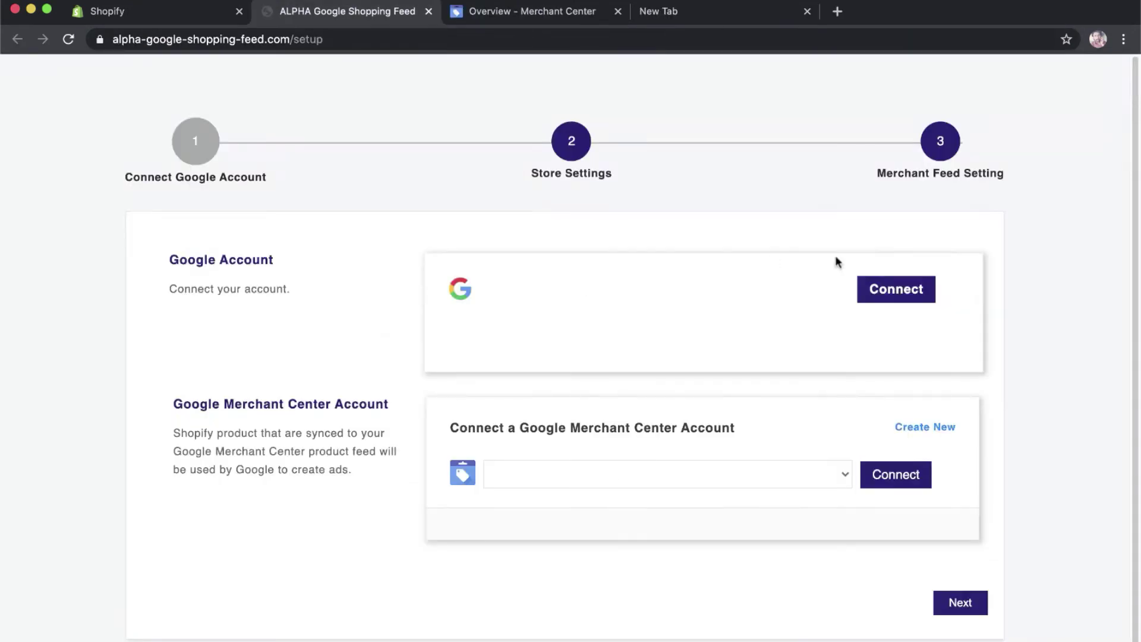
- Connect the Google account to ALPHA Feed Store and allow it to manage product listings and the list of sites and domains
click(891, 292)
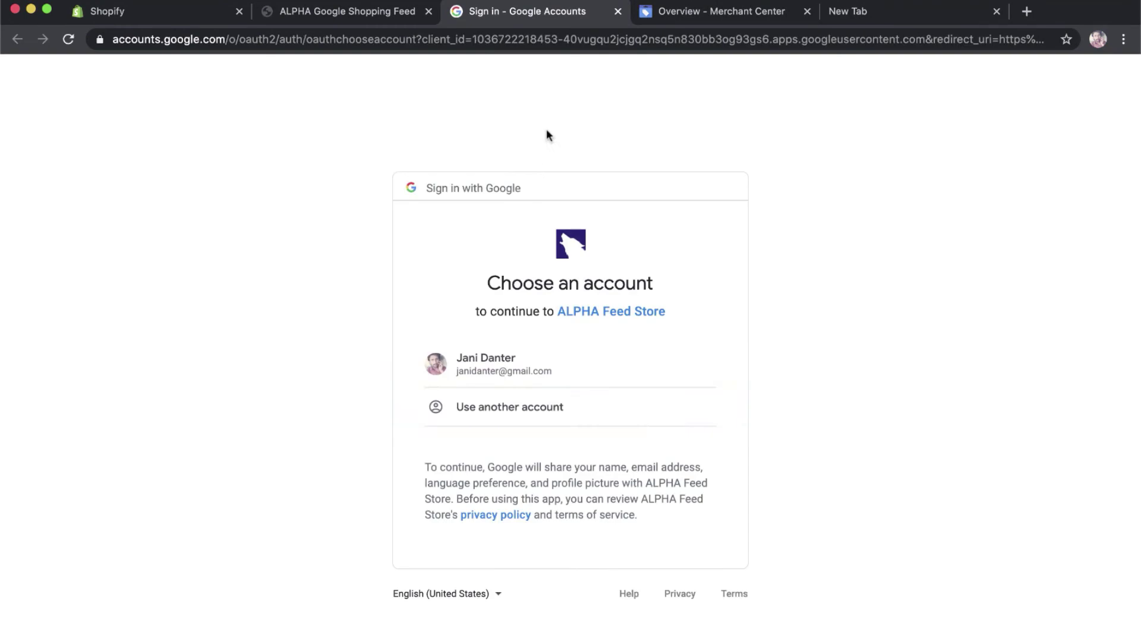
click(648, 385)
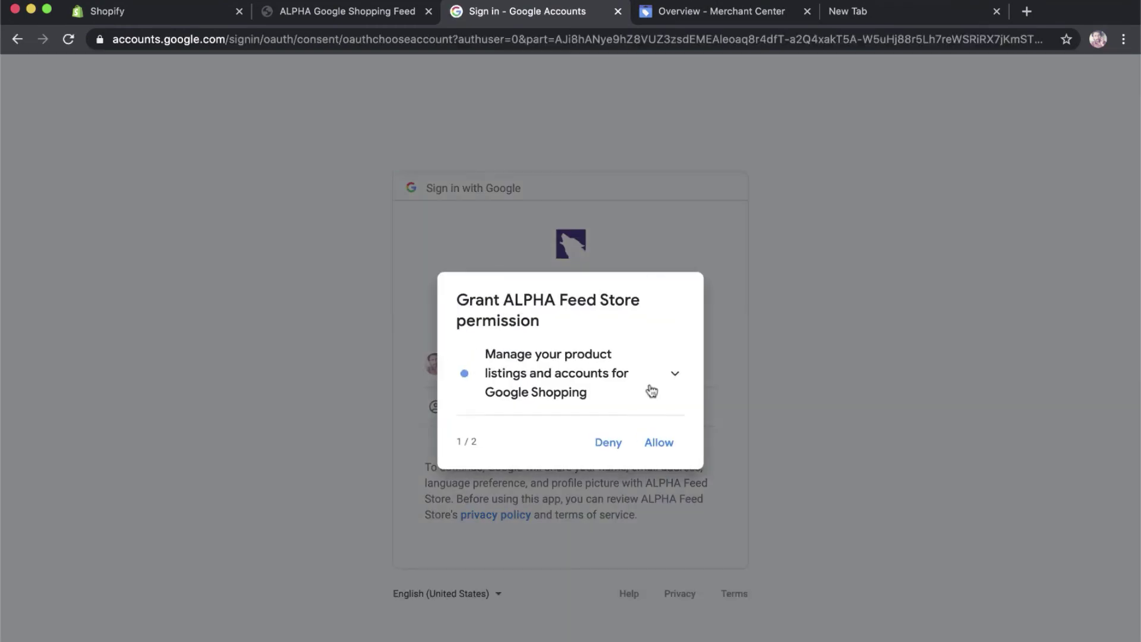
click(657, 440)
click(656, 437)
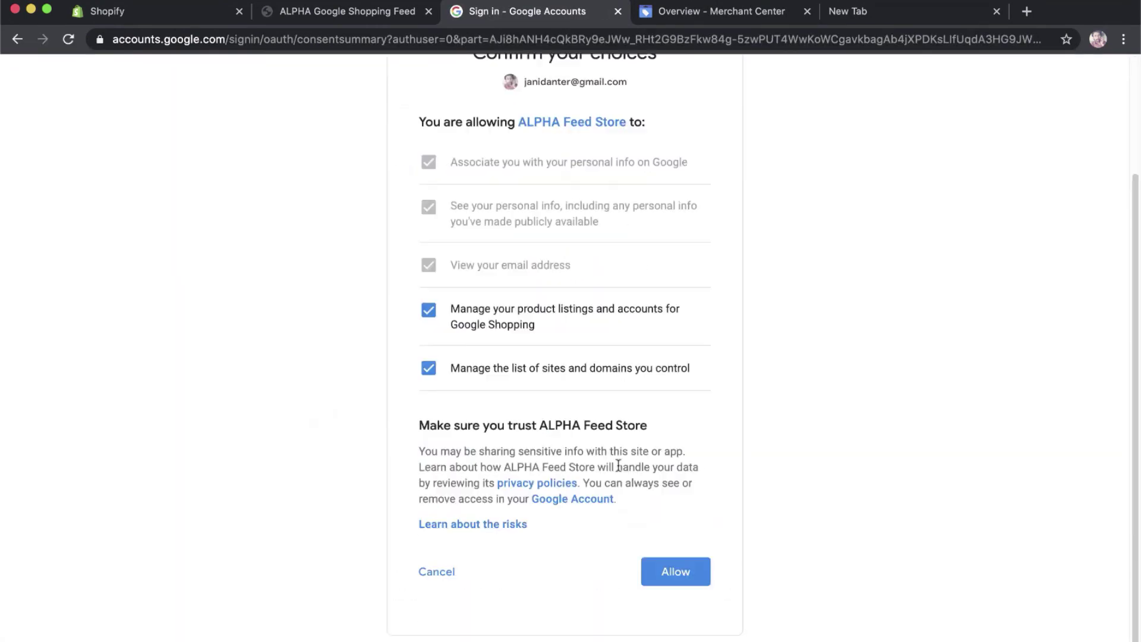
click(683, 571)
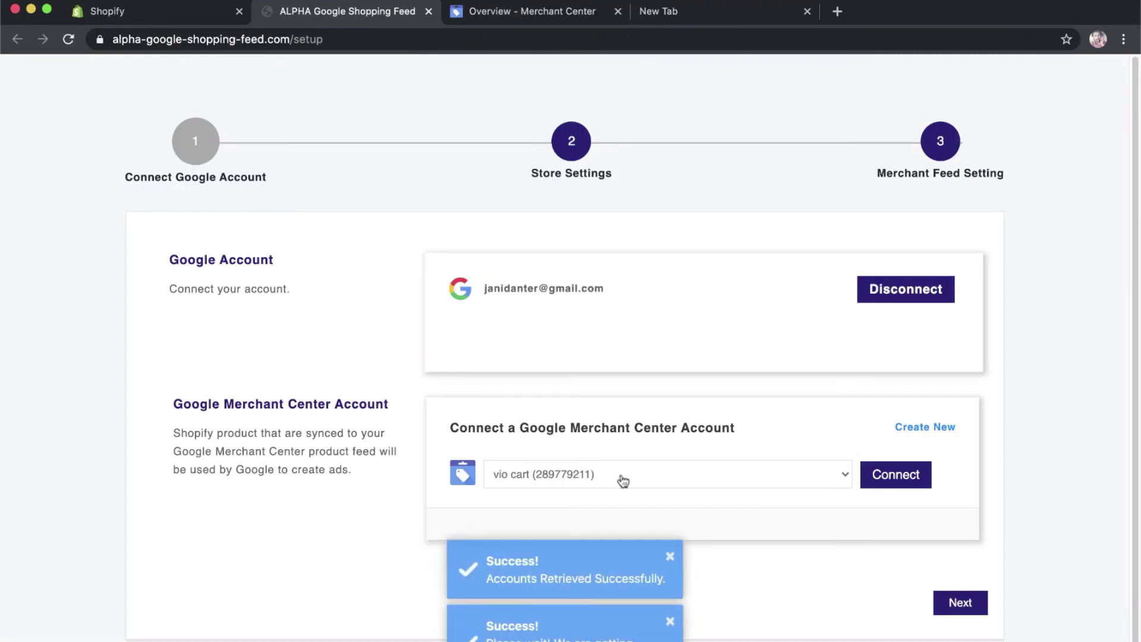
- Connect the vio cart Merchant Center account, let the website claim finish and continue to the store settings
click(889, 483)
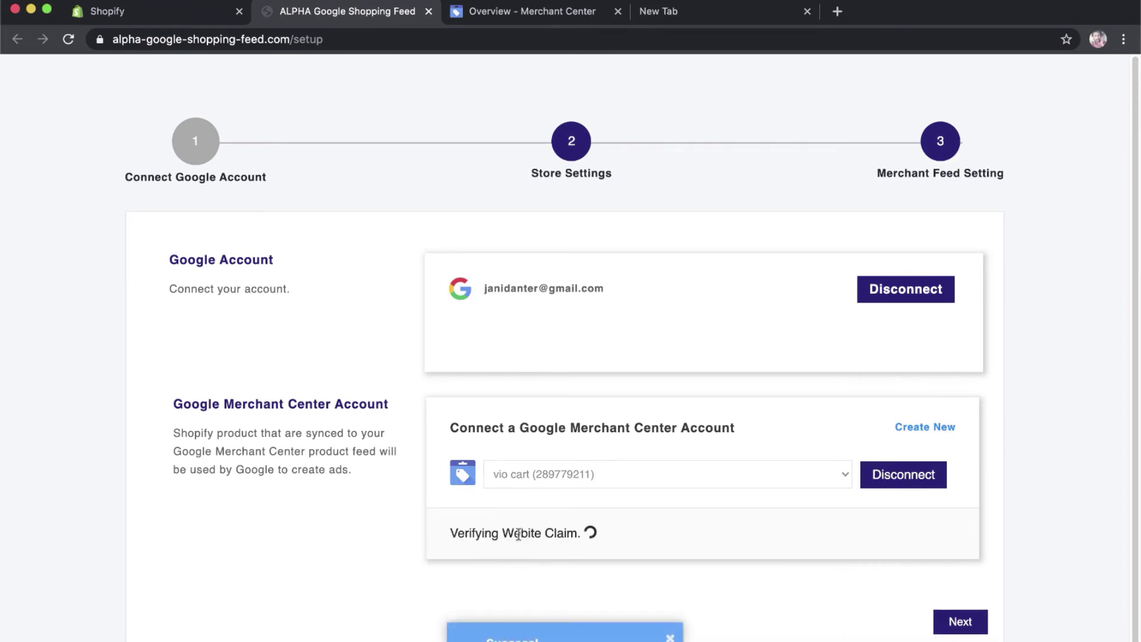
triple_click(515, 533)
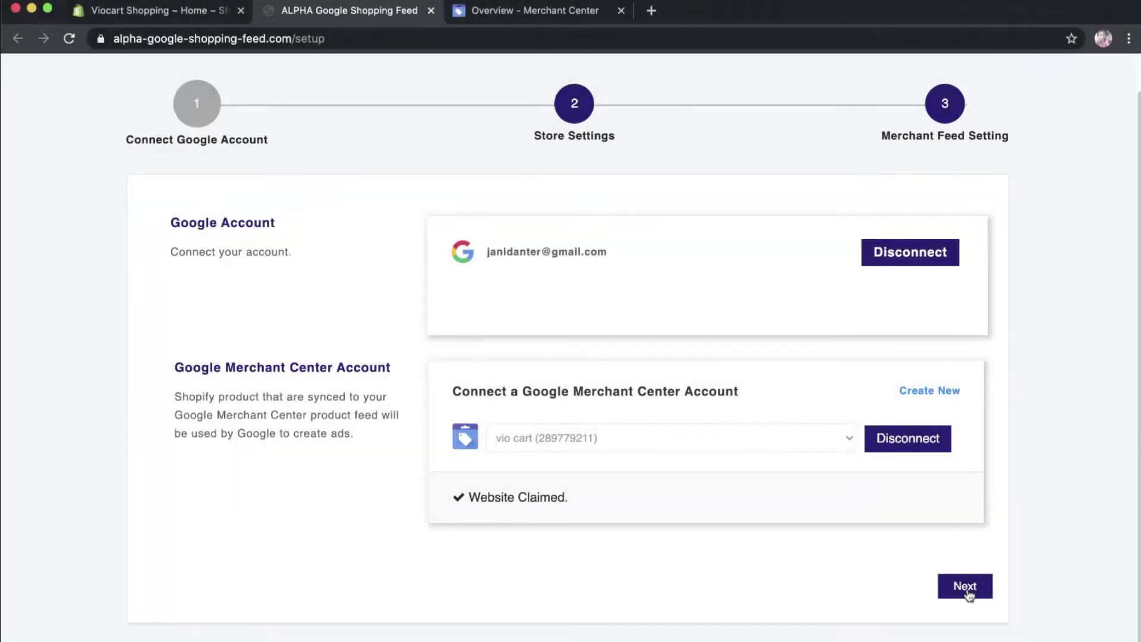
click(964, 587)
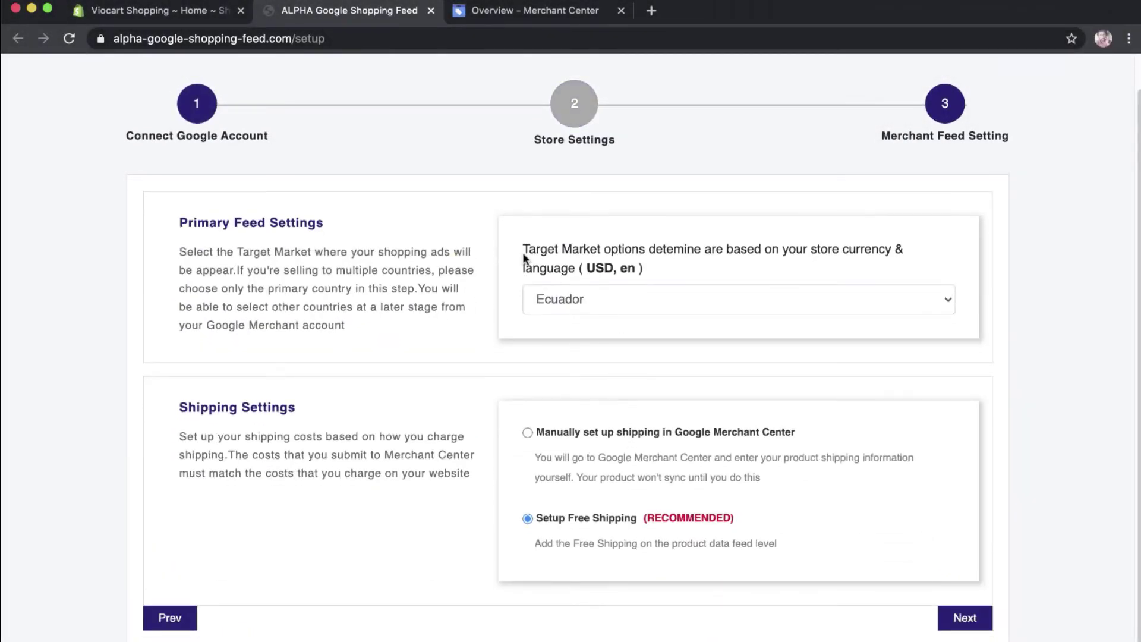
- Set the target market in the primary feed settings to United States
triple_click(291, 221)
click(527, 342)
click(596, 302)
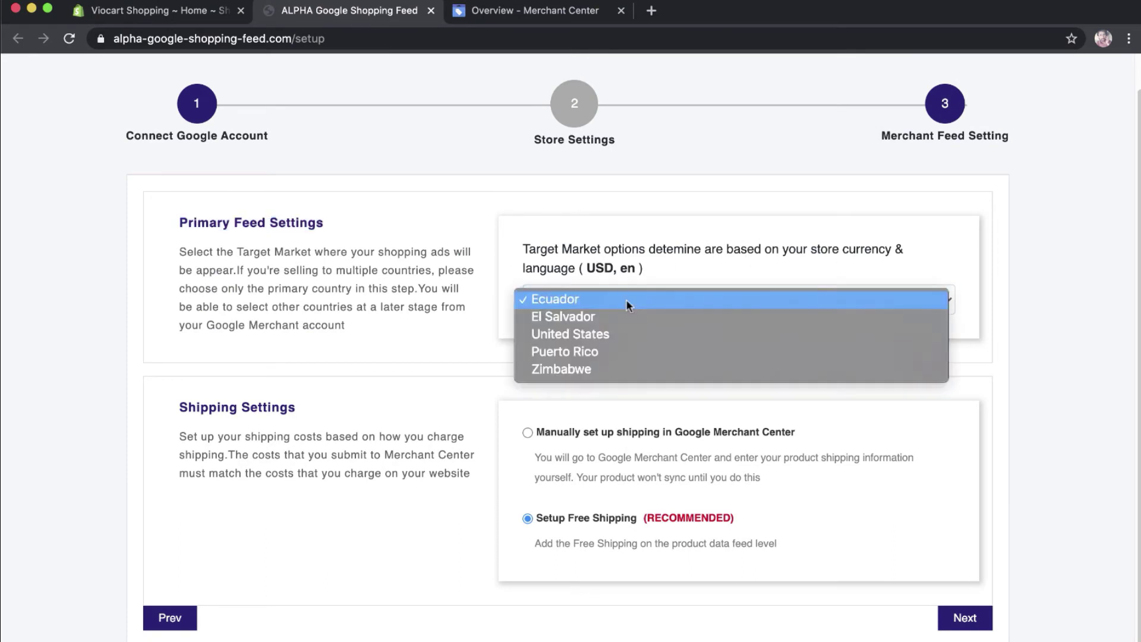
click(604, 337)
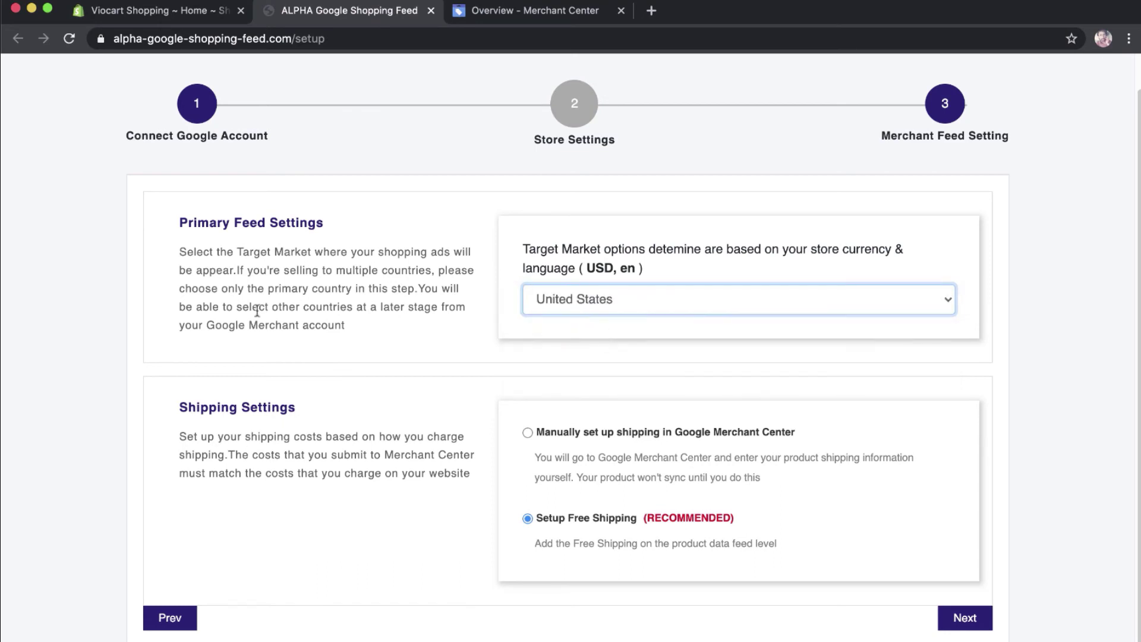
drag(247, 324, 356, 325)
click(595, 353)
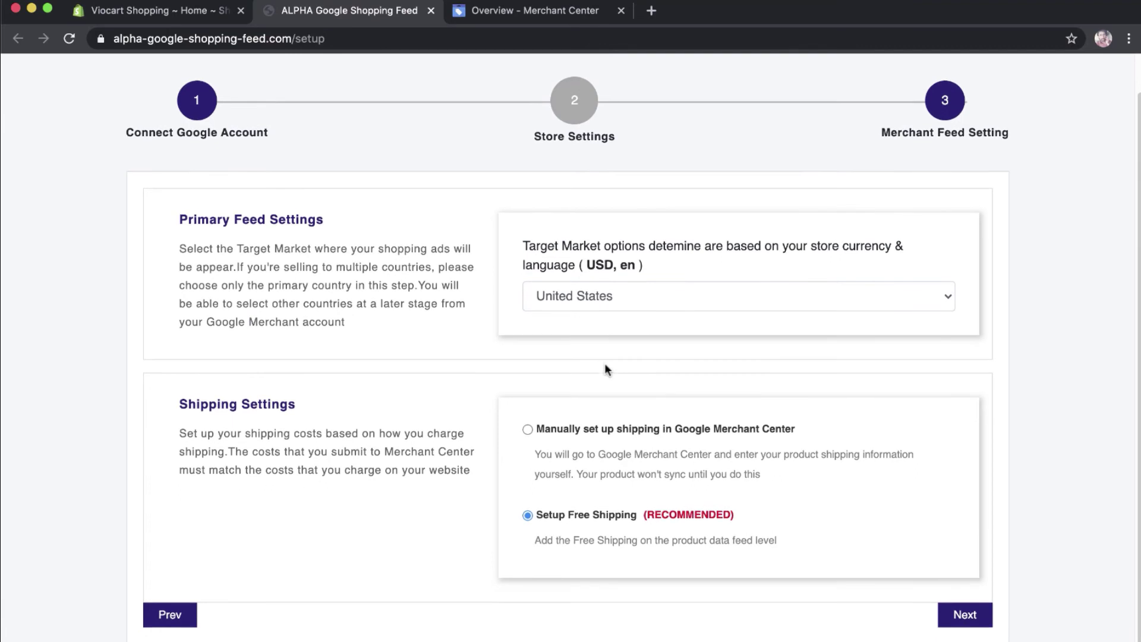
- Review the manual shipping setup and the recommended free shipping option in the shipping settings
scroll(605, 363, down, 1)
drag(539, 404, 614, 405)
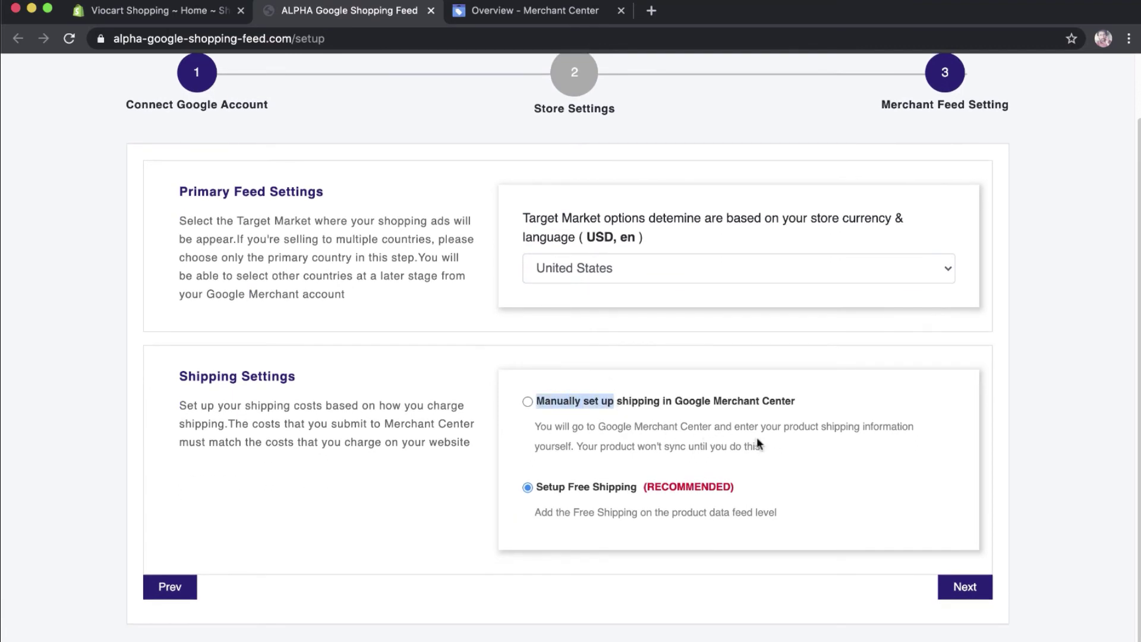
click(534, 421)
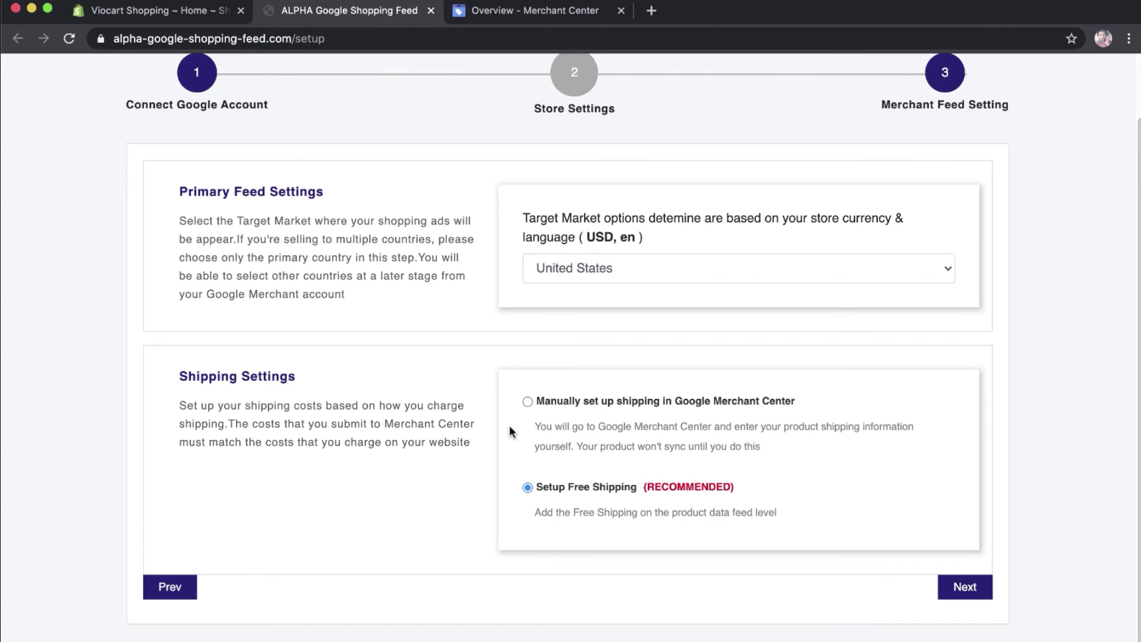
drag(538, 487, 629, 488)
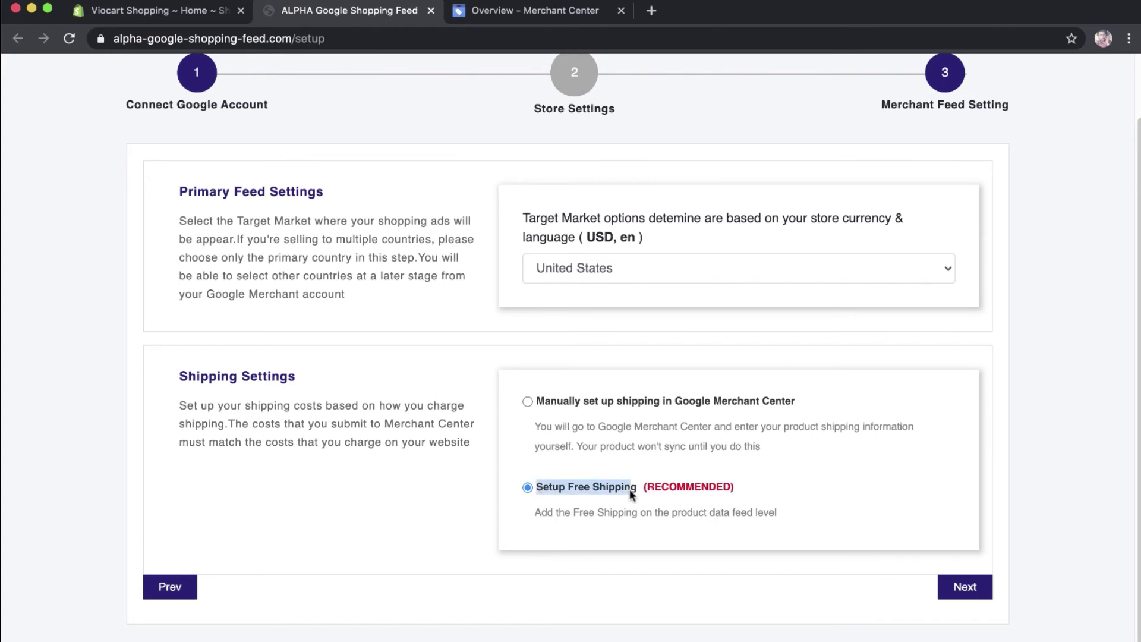
drag(743, 500, 654, 483)
triple_click(654, 484)
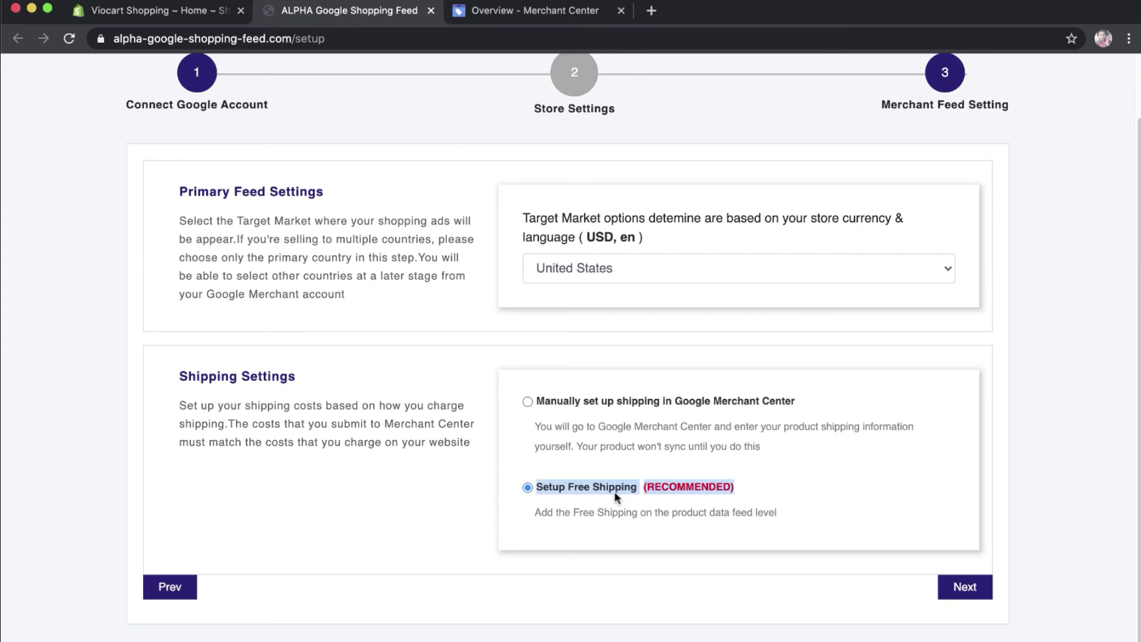
click(507, 506)
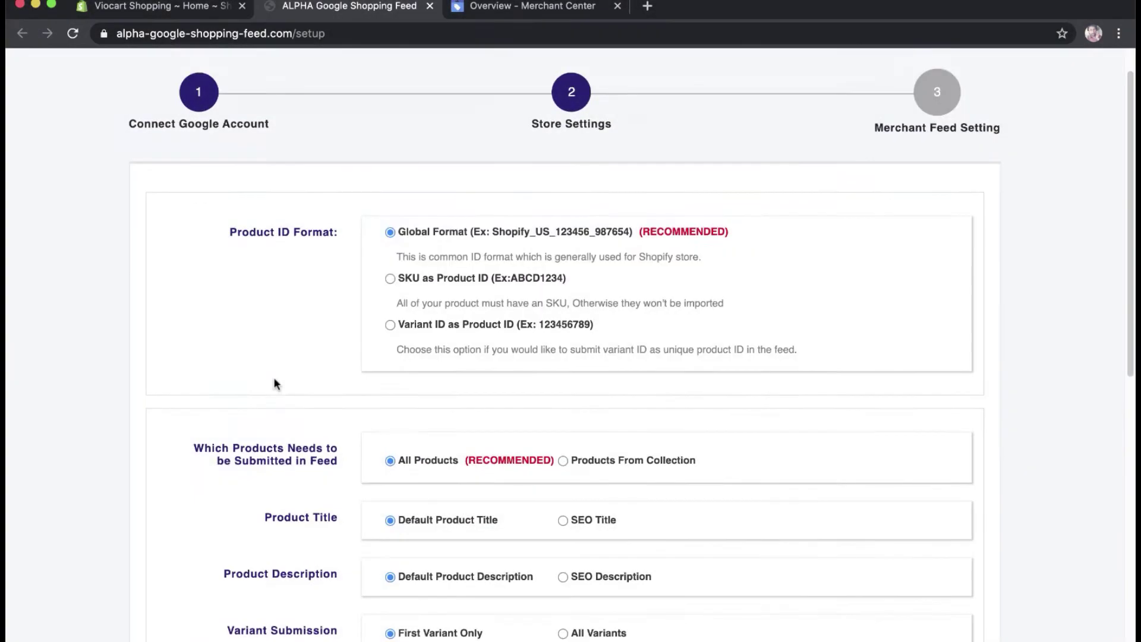
- Examine the Global Format and SKU as Product ID options of the product ID format, including the SKU requirement
scroll(273, 377, down, 1)
drag(398, 228, 467, 232)
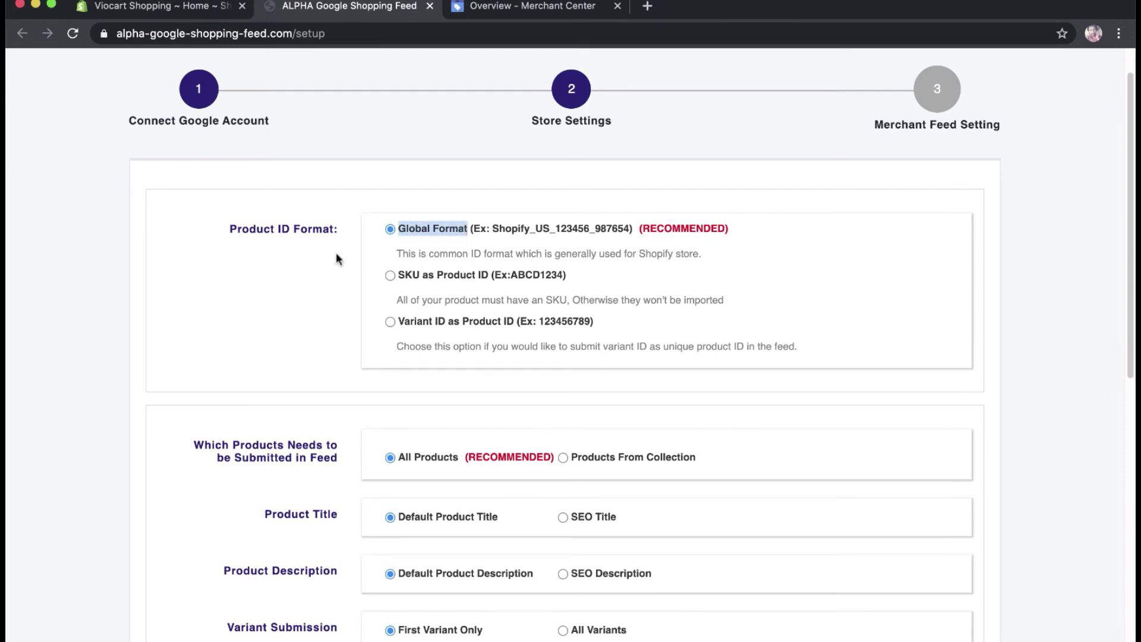
drag(402, 278, 485, 283)
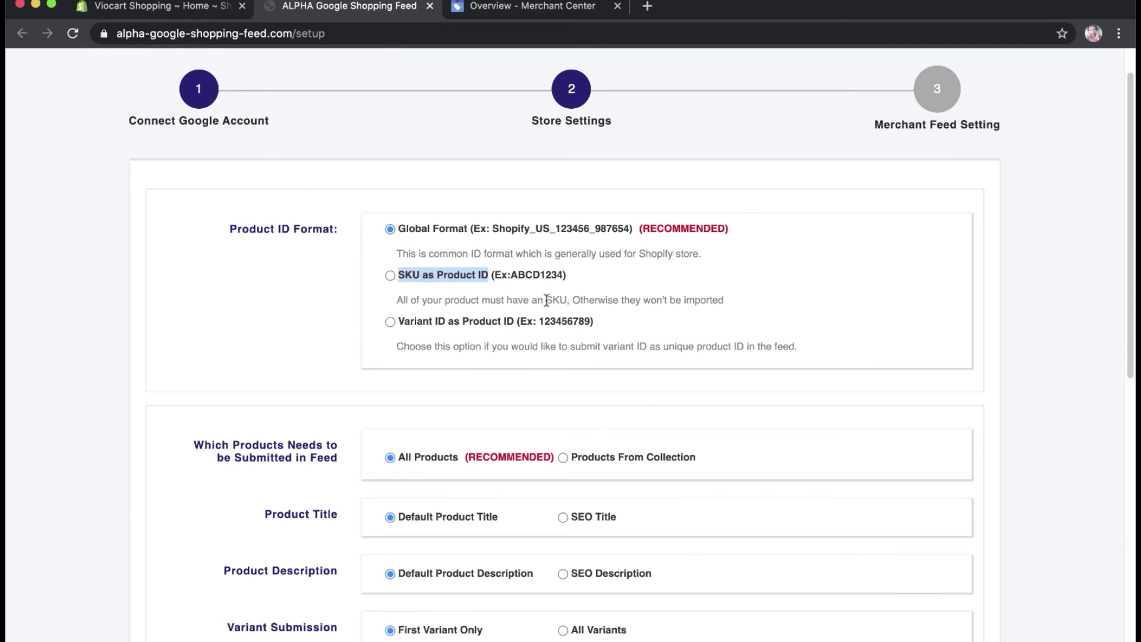
drag(544, 300, 721, 315)
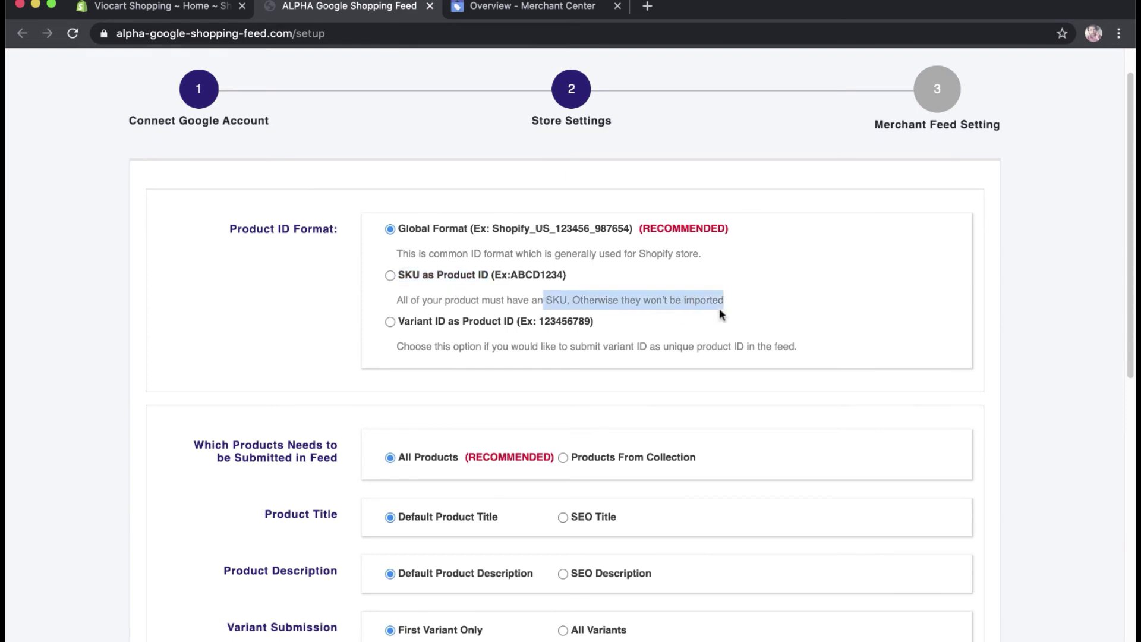
triple_click(715, 305)
click(445, 293)
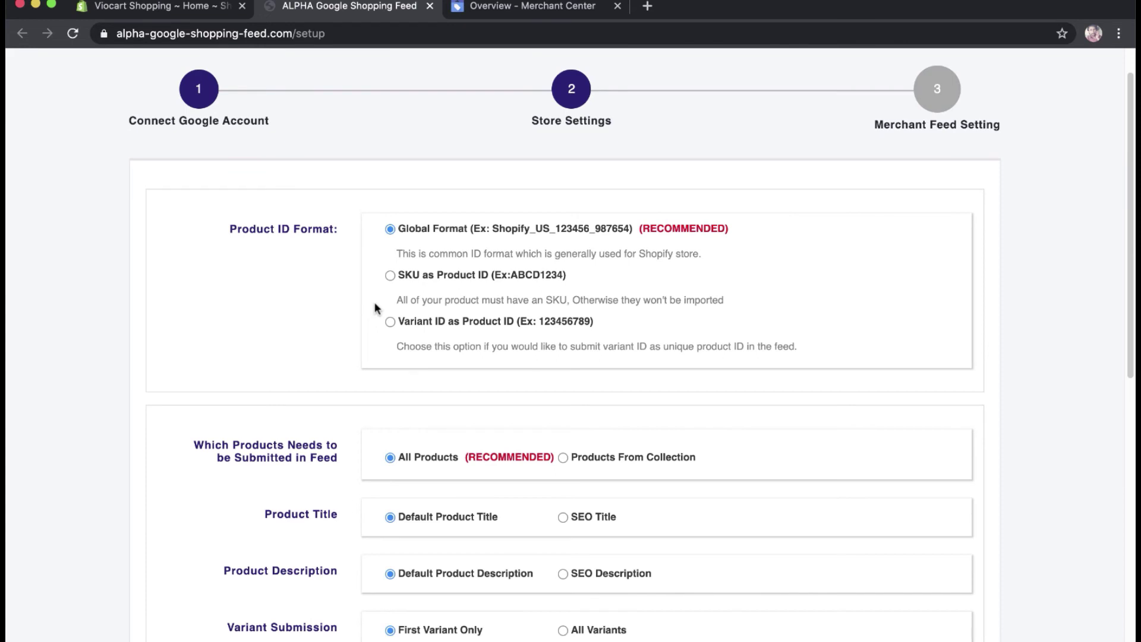
- Try the SKU and Variant ID options for the product ID format and return the choice to Global Format
click(391, 276)
click(389, 321)
drag(394, 321, 508, 323)
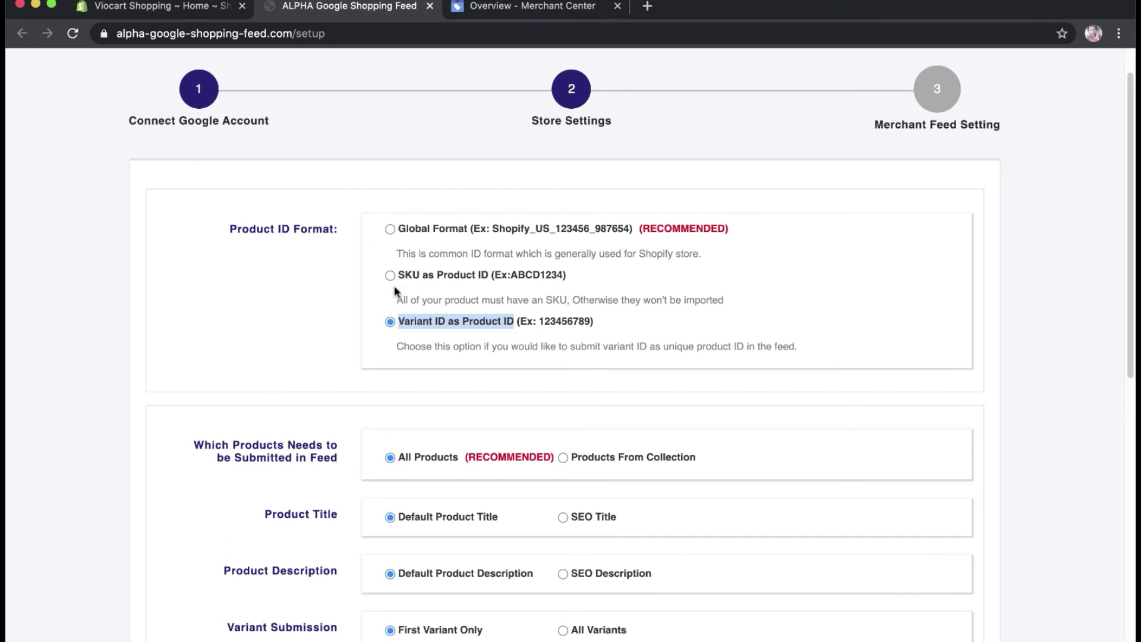
click(390, 229)
scroll(415, 326, down, 5)
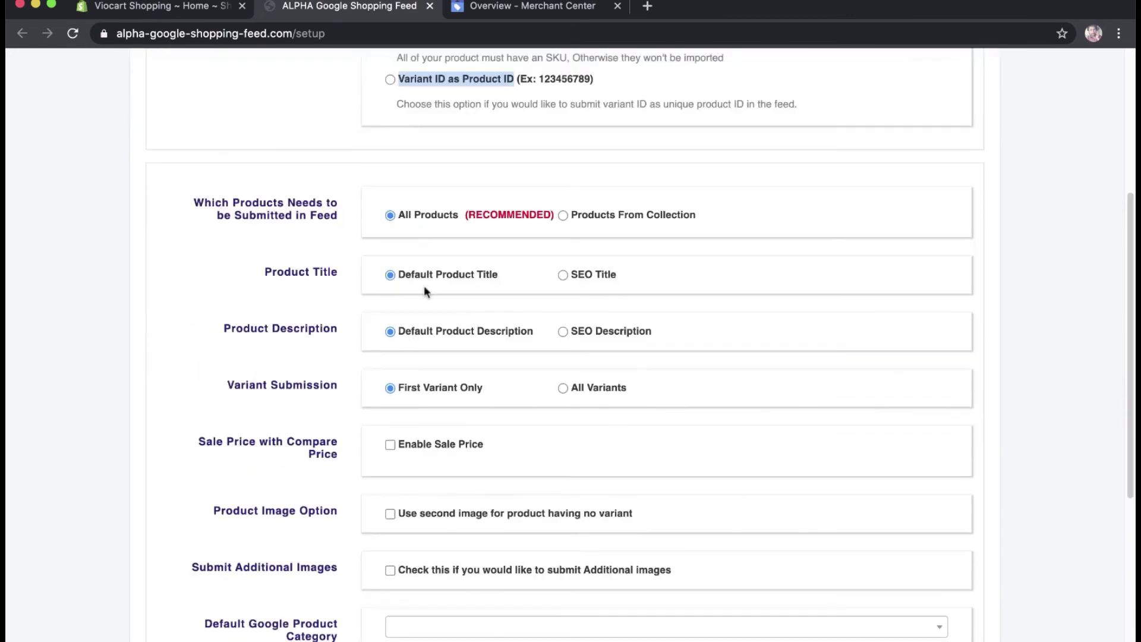
scroll(414, 327, up, 5)
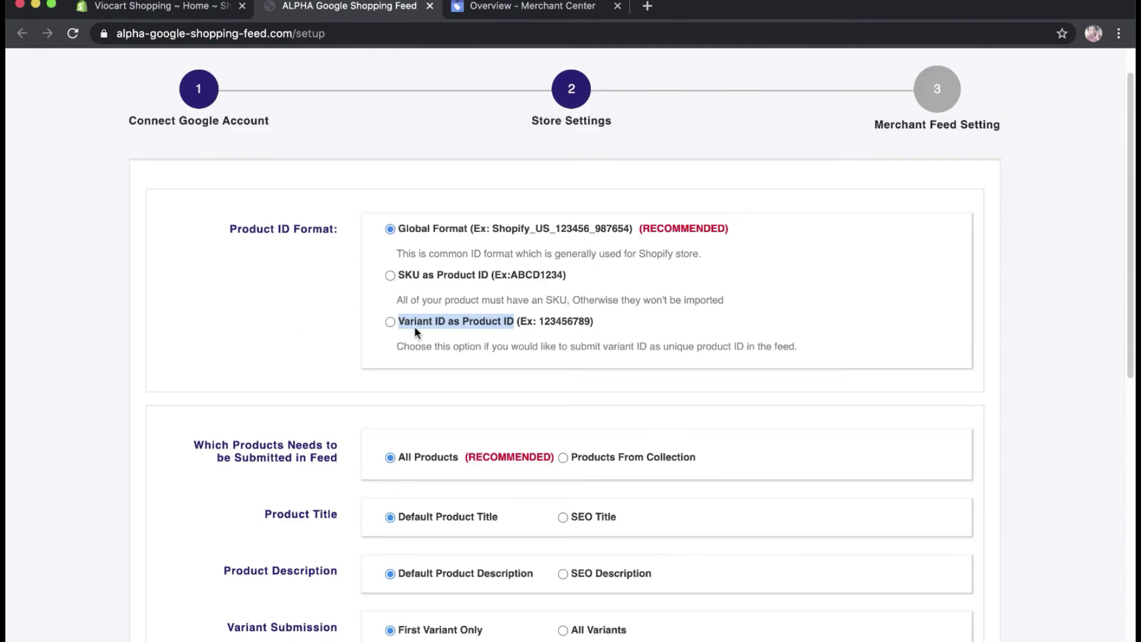
- Preview the Products From Collection option for feed submission and switch the choice back to All Products
scroll(415, 326, down, 5)
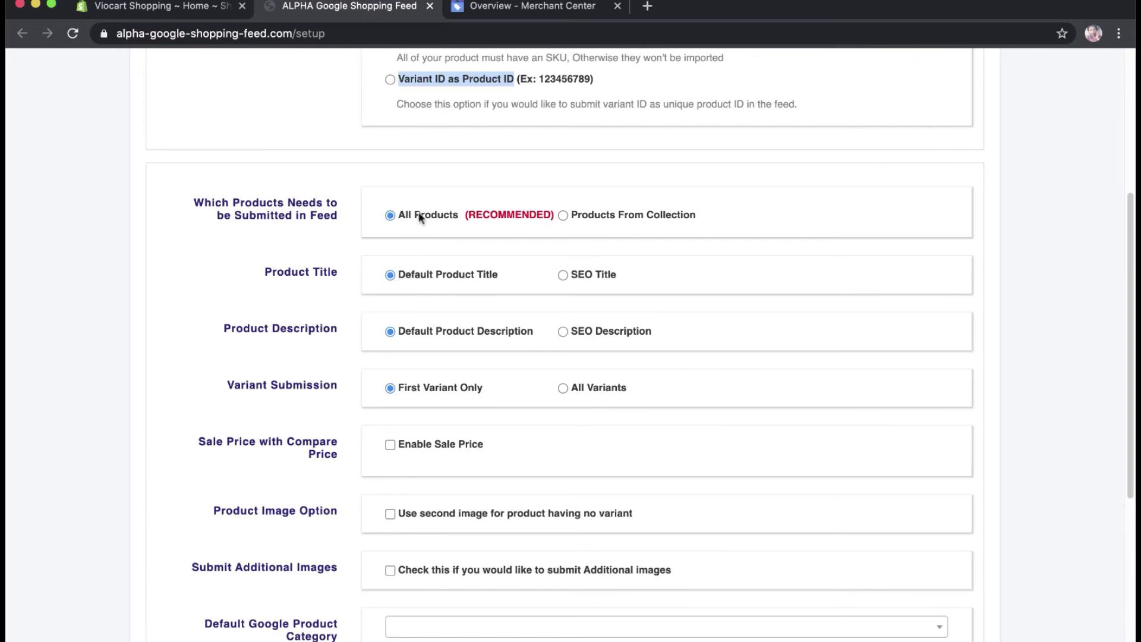
drag(397, 215, 437, 216)
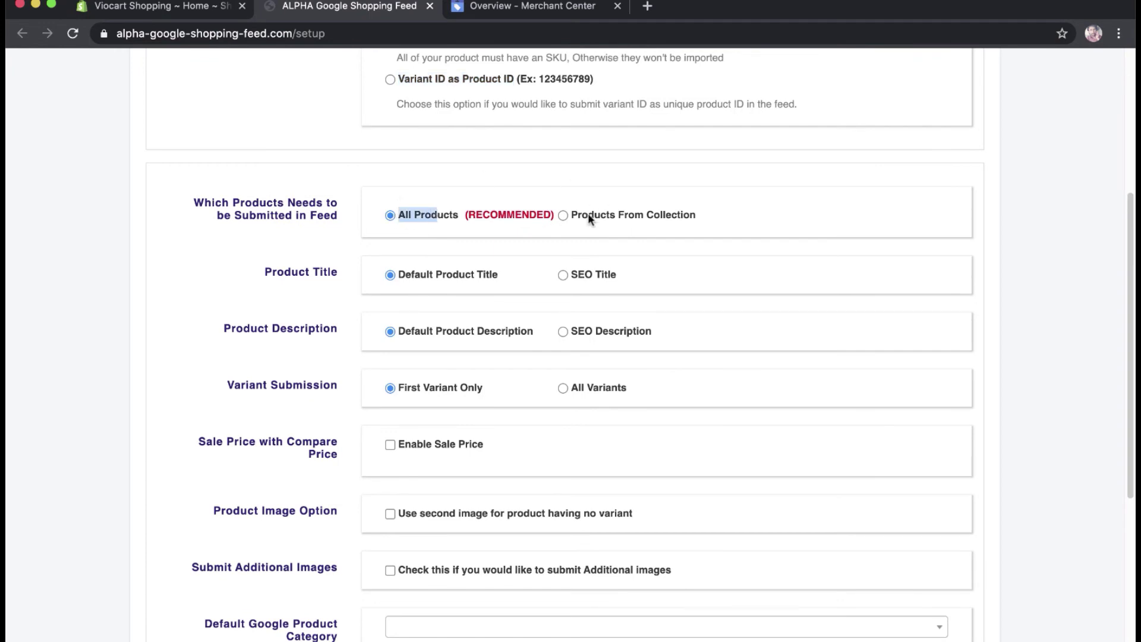
click(563, 216)
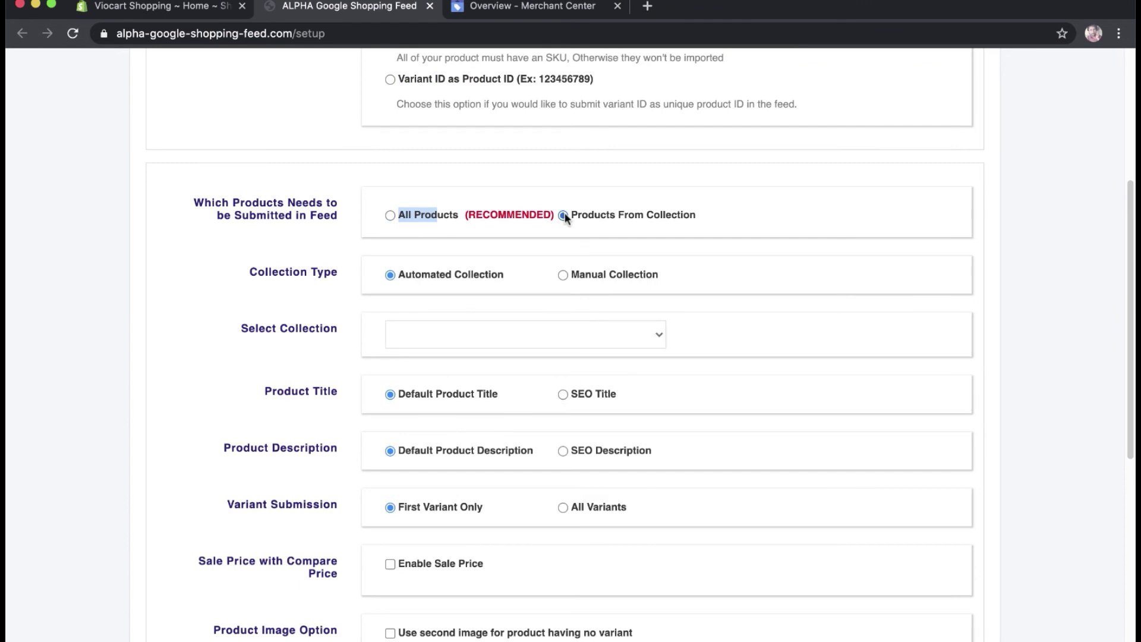
click(390, 216)
- Use the Default Product Title and set variant submission to All Variants
scroll(380, 284, down, 1)
click(389, 274)
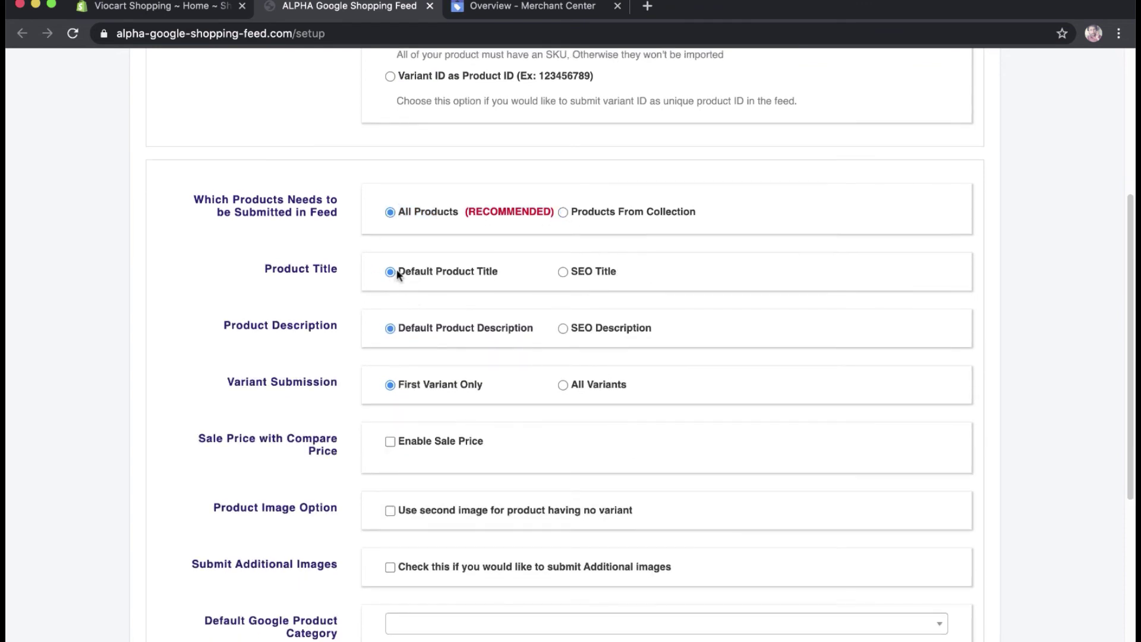
click(563, 385)
- Set the default age group to Adult, the default gender to Unisex and the default product condition to New
scroll(564, 384, down, 5)
click(517, 381)
click(476, 395)
click(514, 448)
click(482, 486)
click(523, 505)
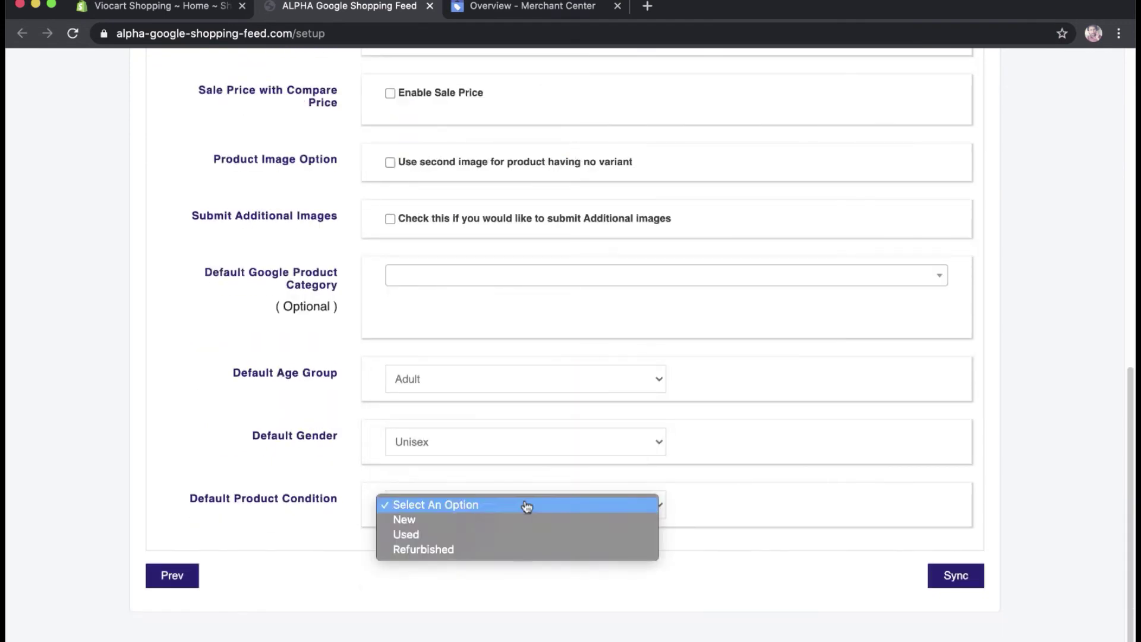
click(515, 520)
- Enable the sale price with compare price and the submission of additional images
scroll(537, 409, up, 8)
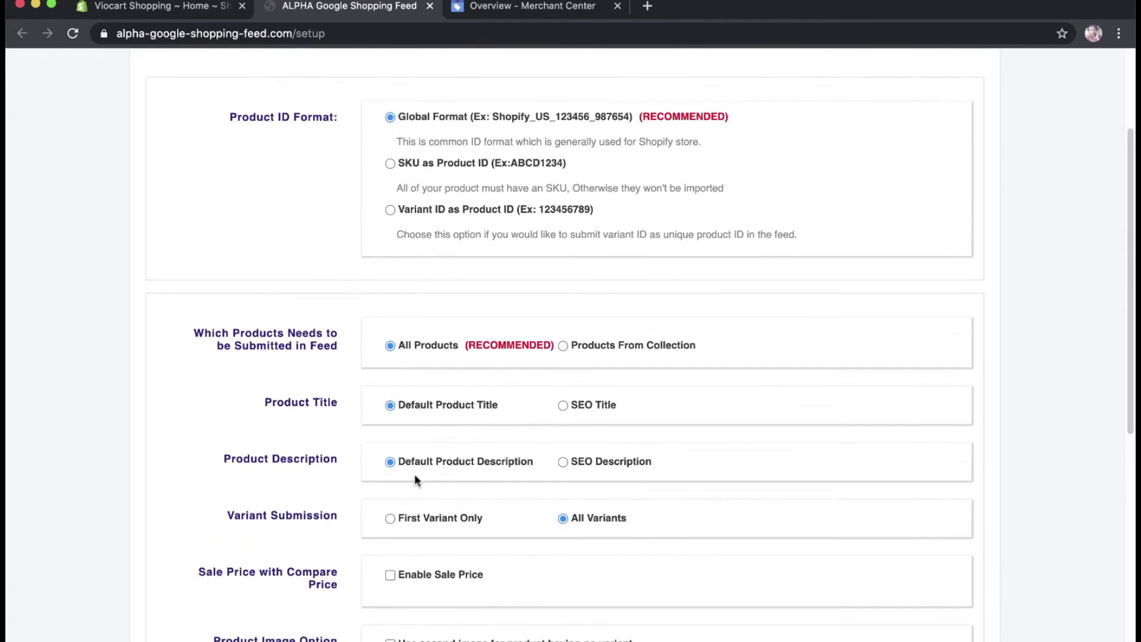
scroll(423, 464, down, 2)
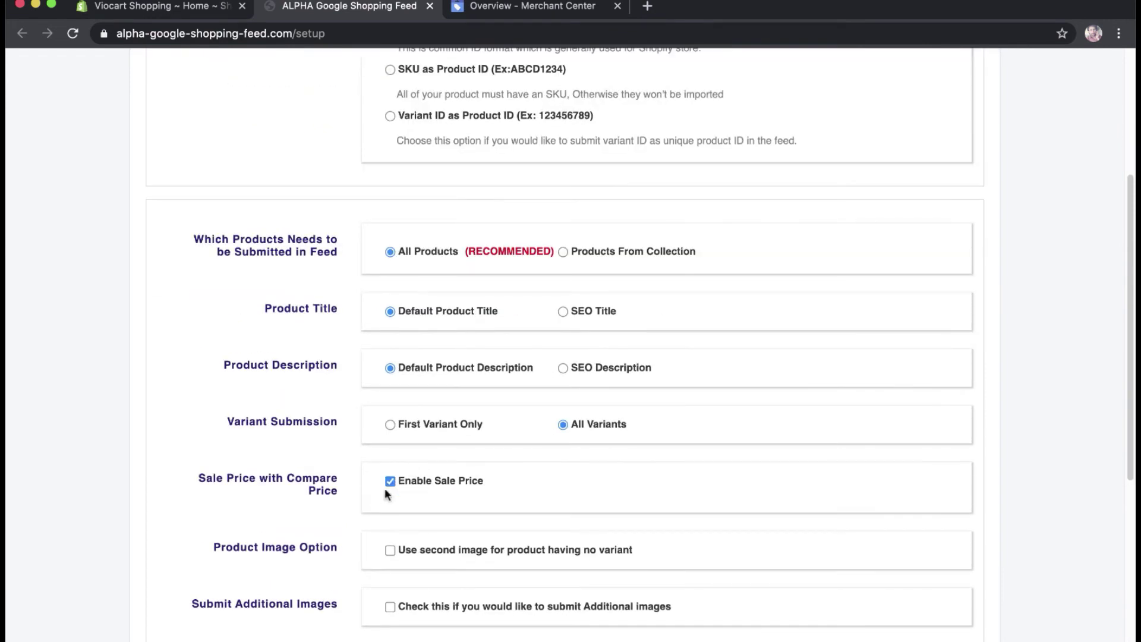
triple_click(469, 480)
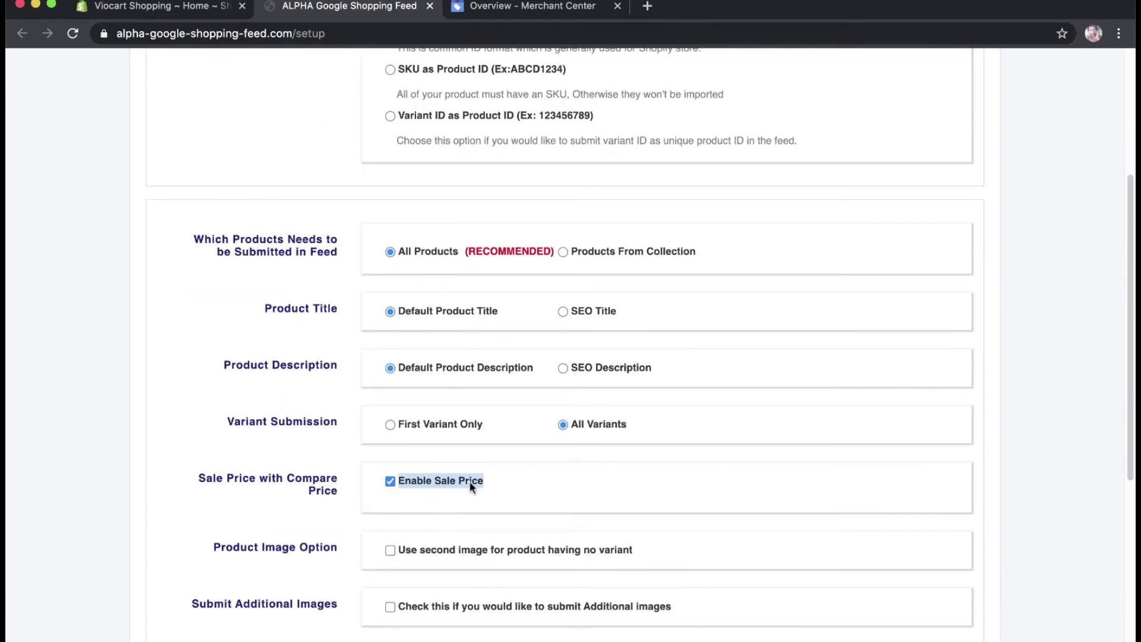
scroll(482, 475, down, 1)
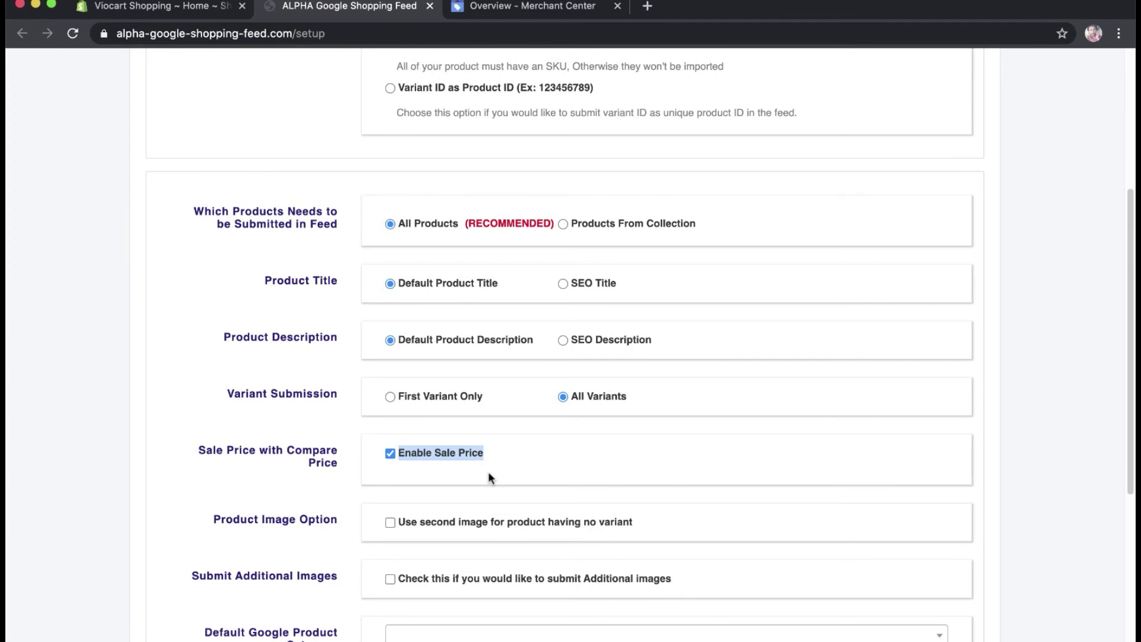
scroll(489, 473, down, 1)
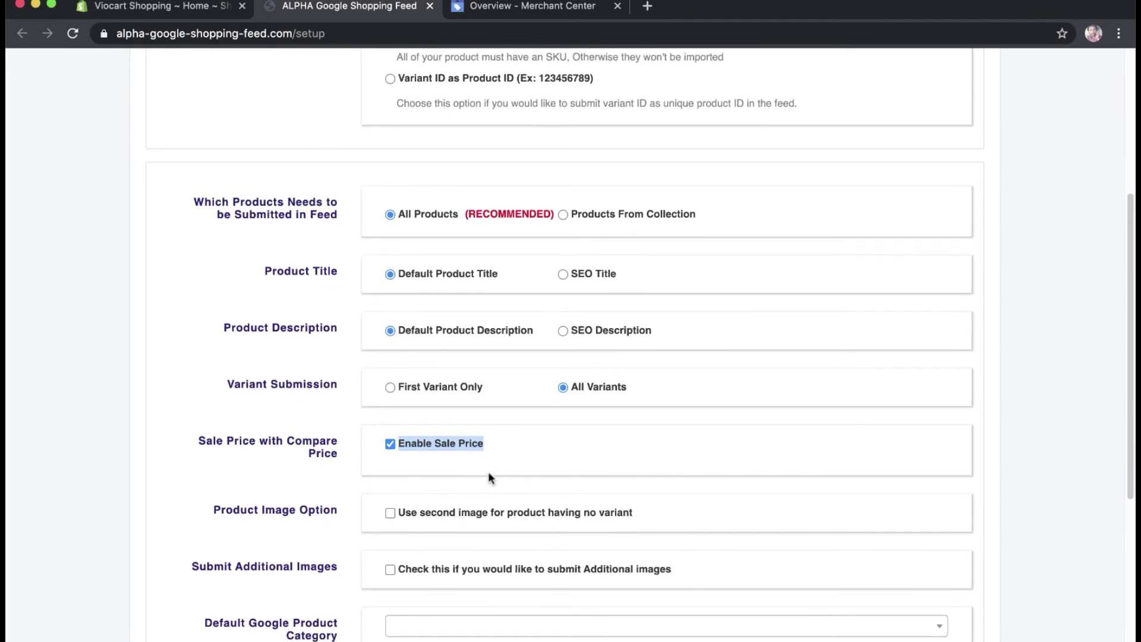
scroll(488, 474, down, 2)
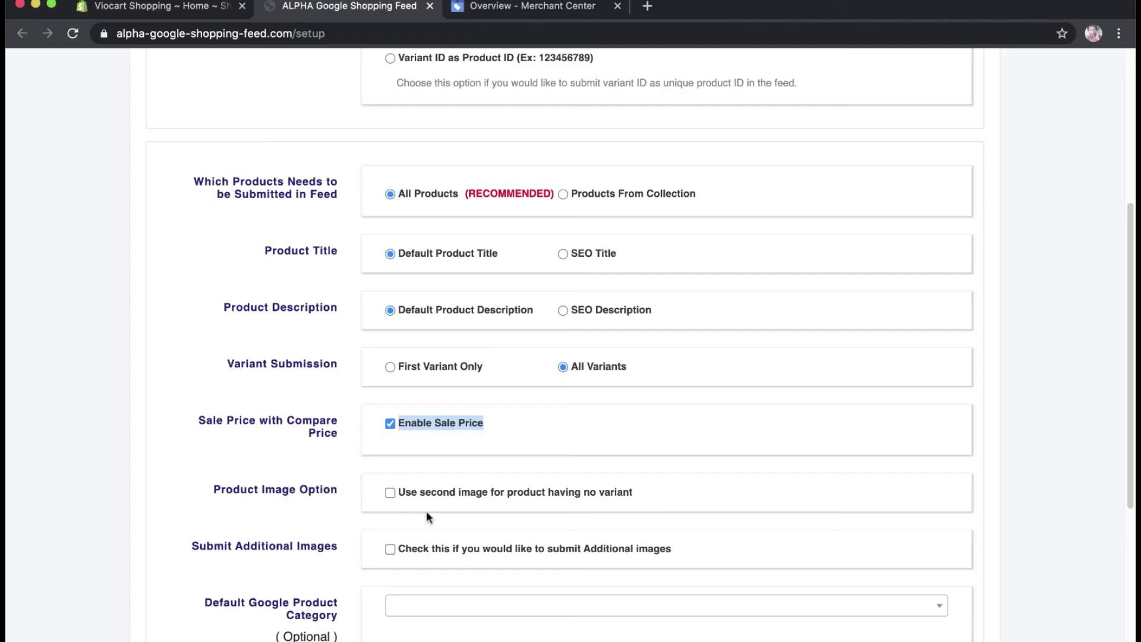
triple_click(417, 549)
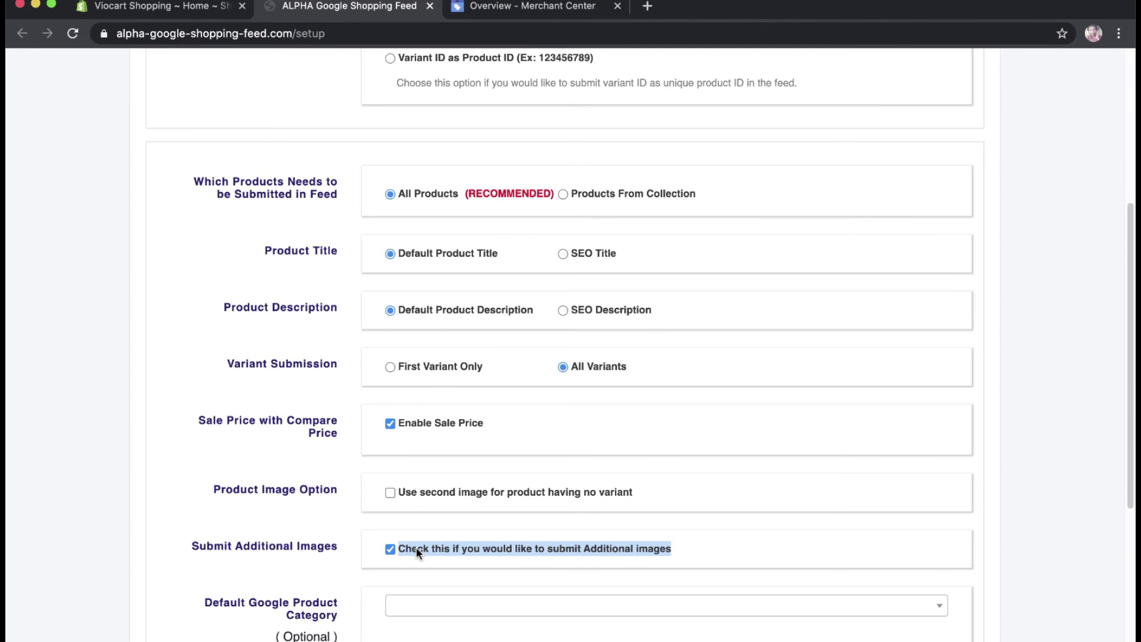
- Search the default Google product categories for "baby" and close the list without choosing a category
scroll(434, 539, down, 1)
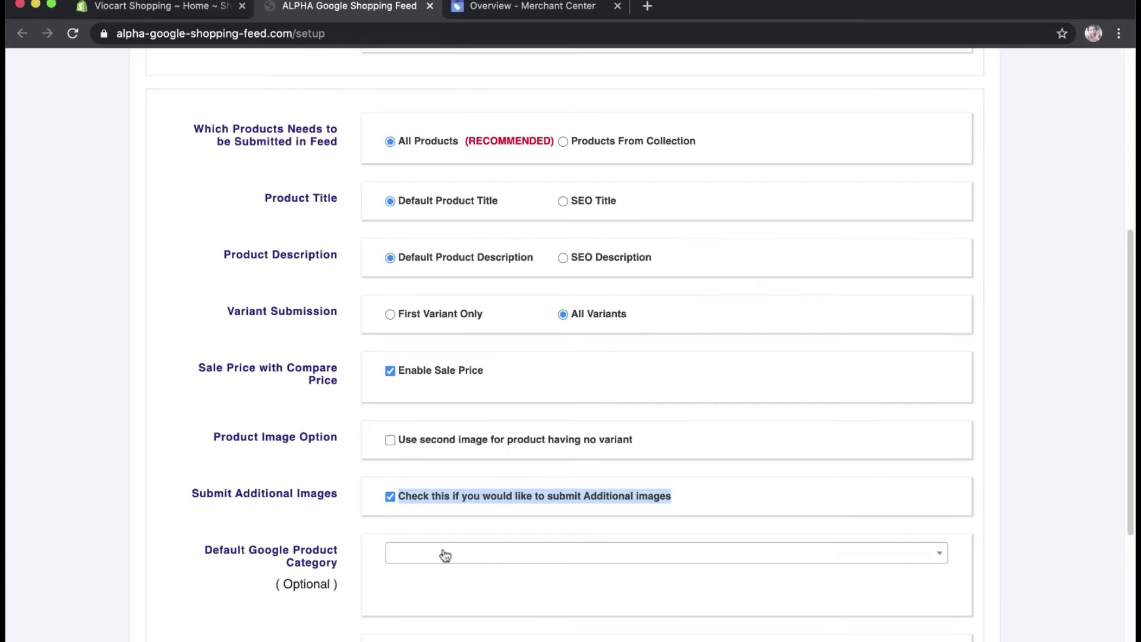
click(443, 553)
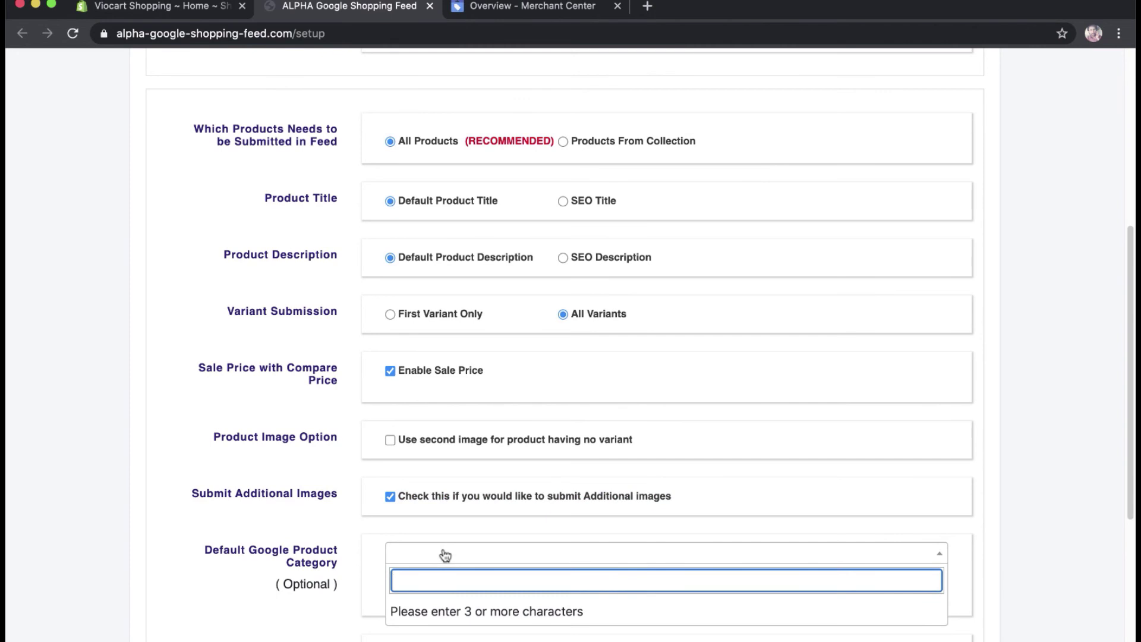
text(babg)
key(BackSpace)
text(y)
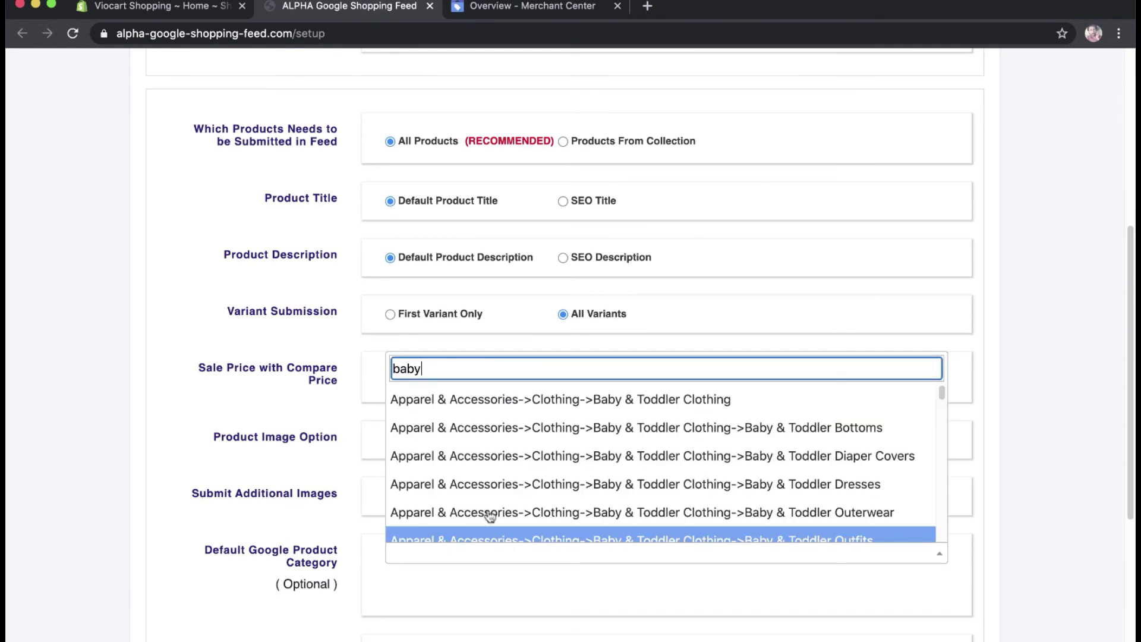
click(476, 547)
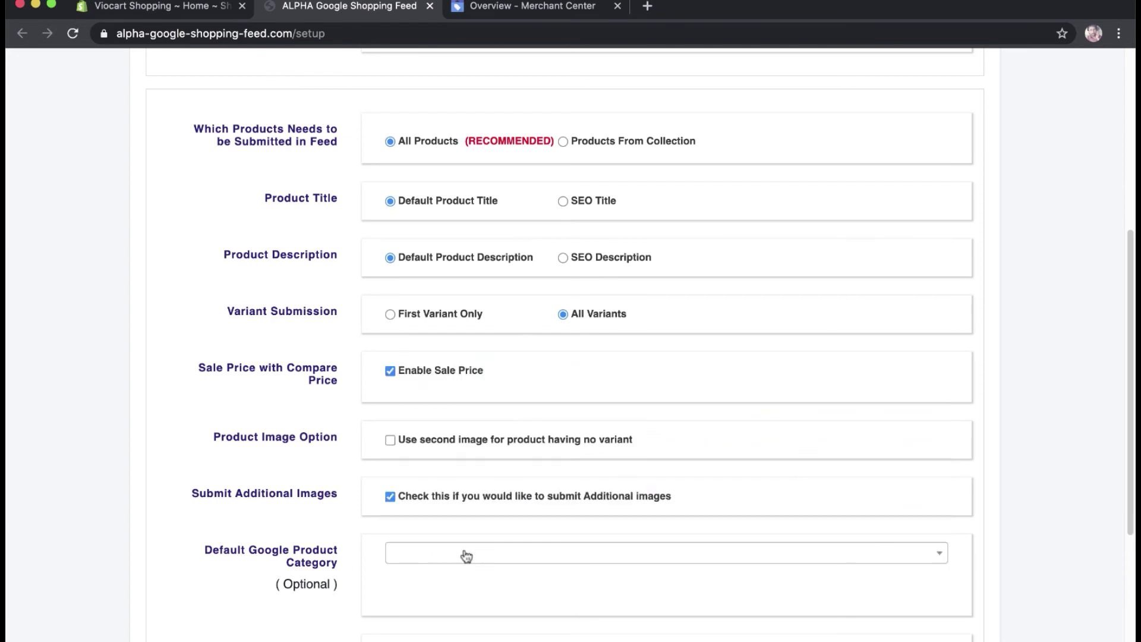
- Leave the optional Google product category empty and sync the store's products with the chosen settings
scroll(449, 562, down, 1)
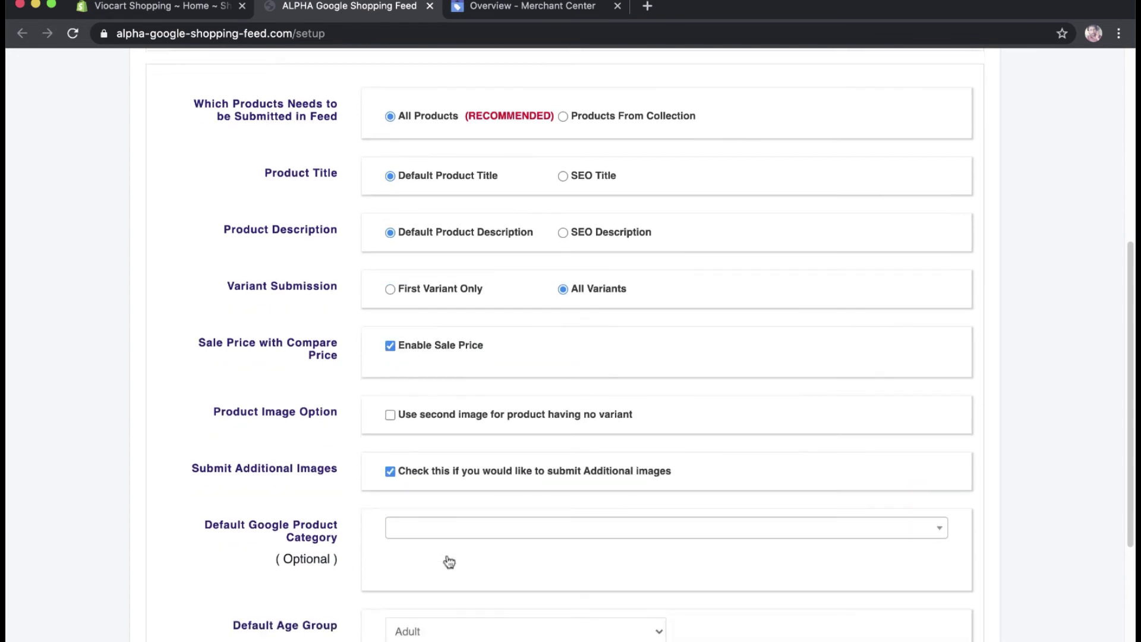
scroll(449, 562, down, 1)
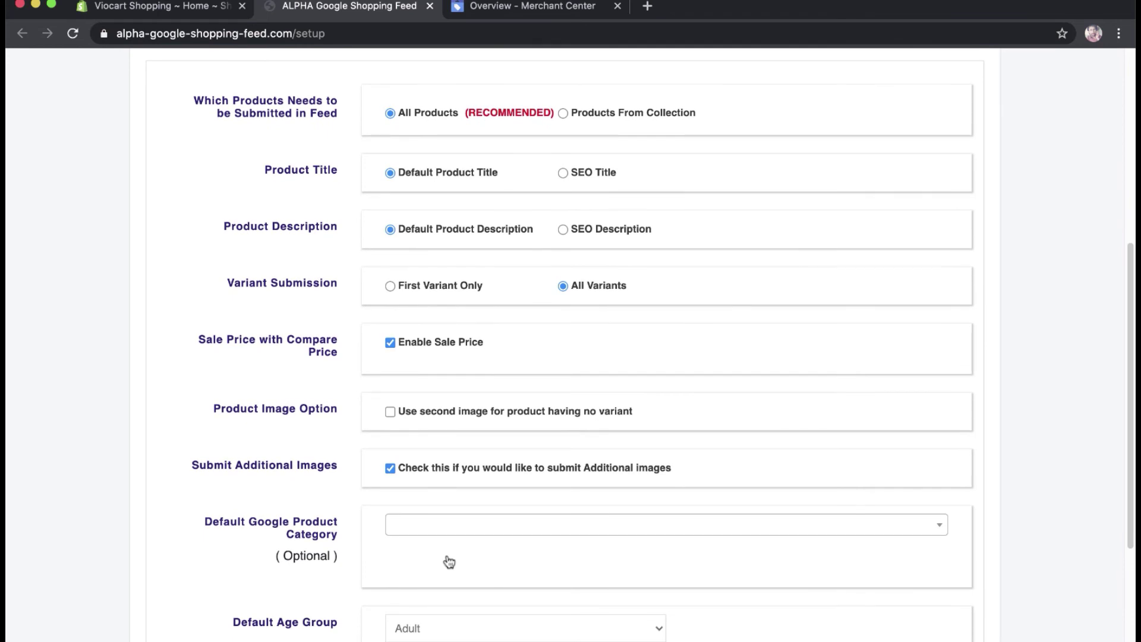
scroll(450, 562, down, 5)
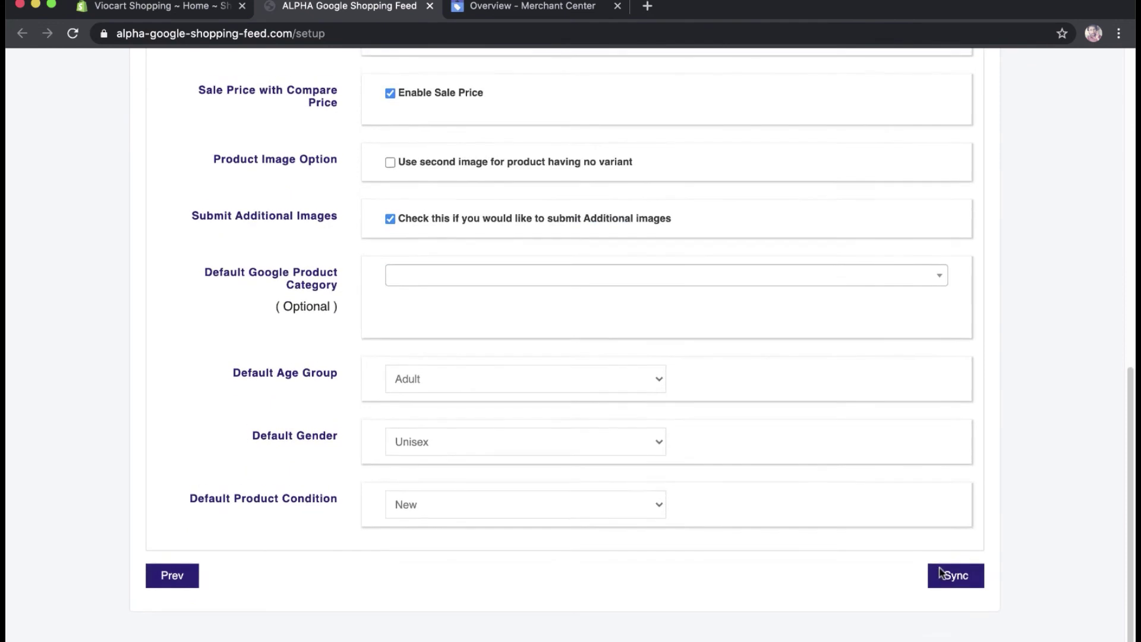
click(940, 573)
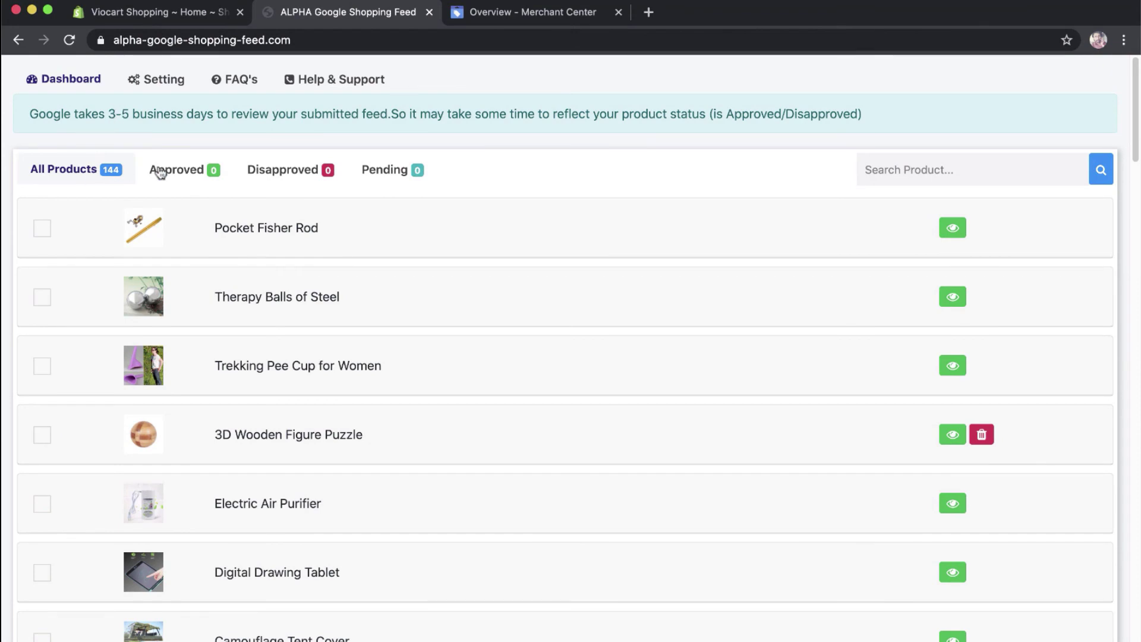
- Review the product status categories and the review-time notice on the dashboard, and reload it to refresh the product list
drag(441, 176, 56, 185)
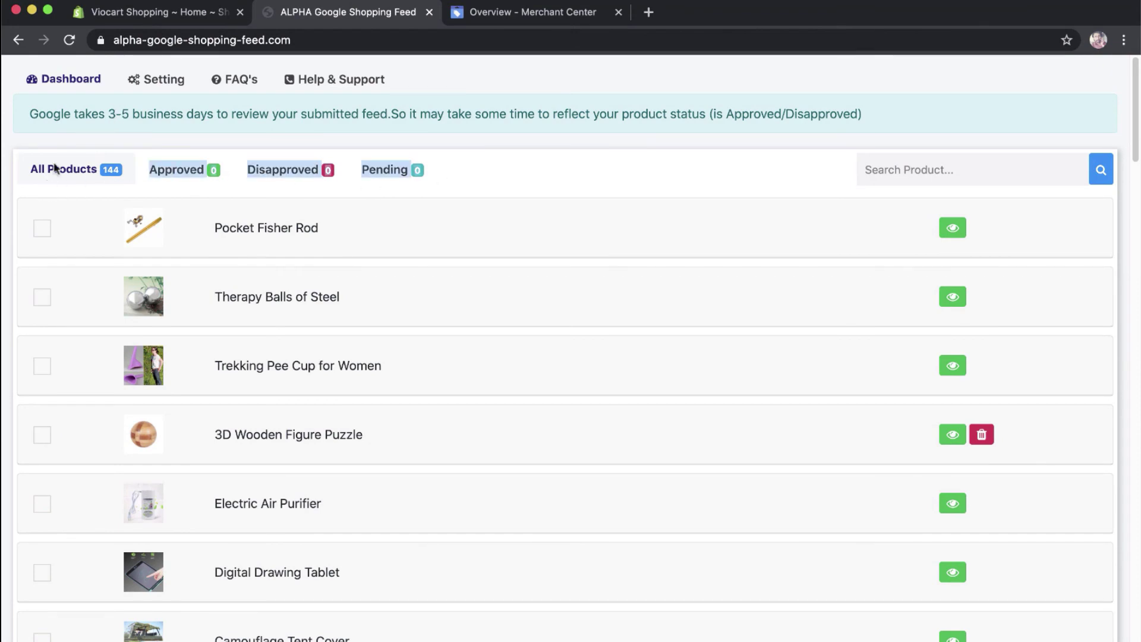
triple_click(88, 115)
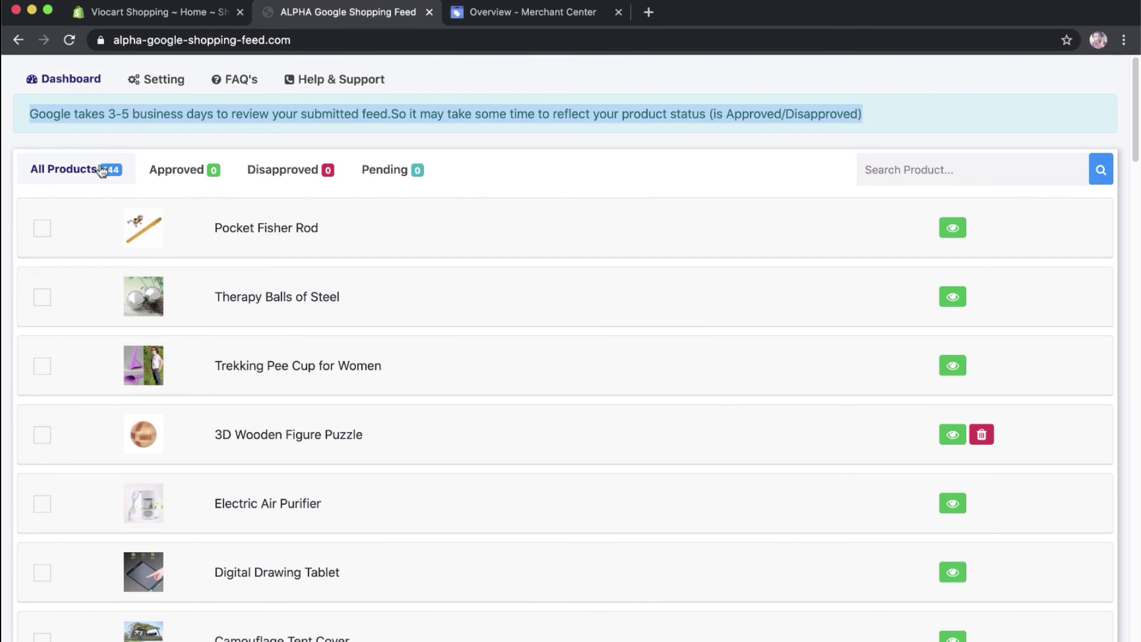
click(64, 41)
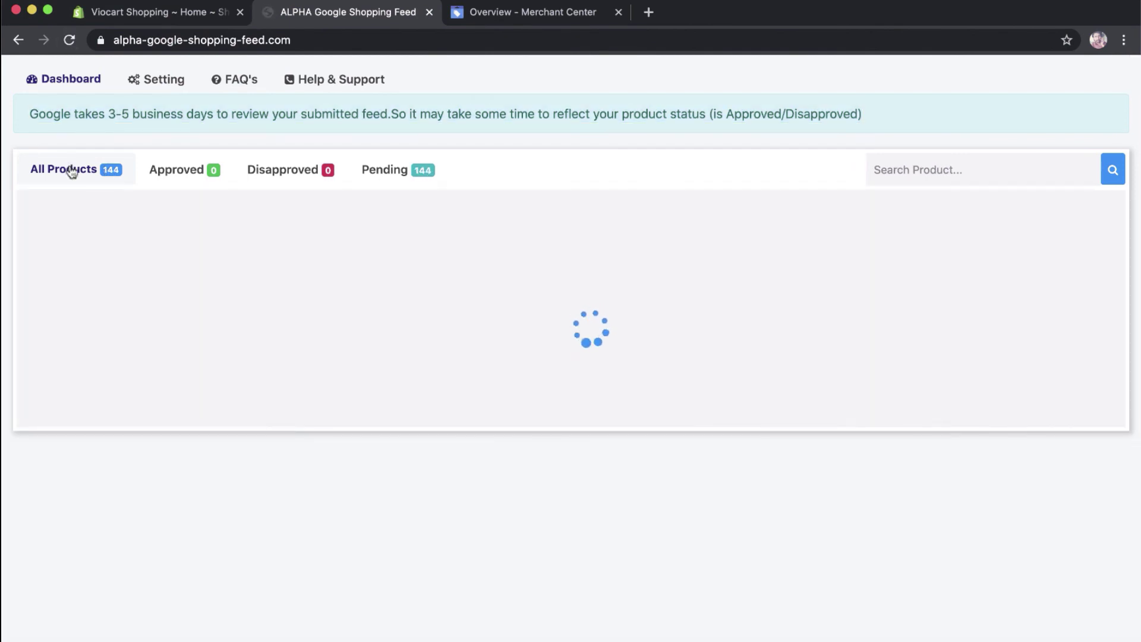
click(71, 171)
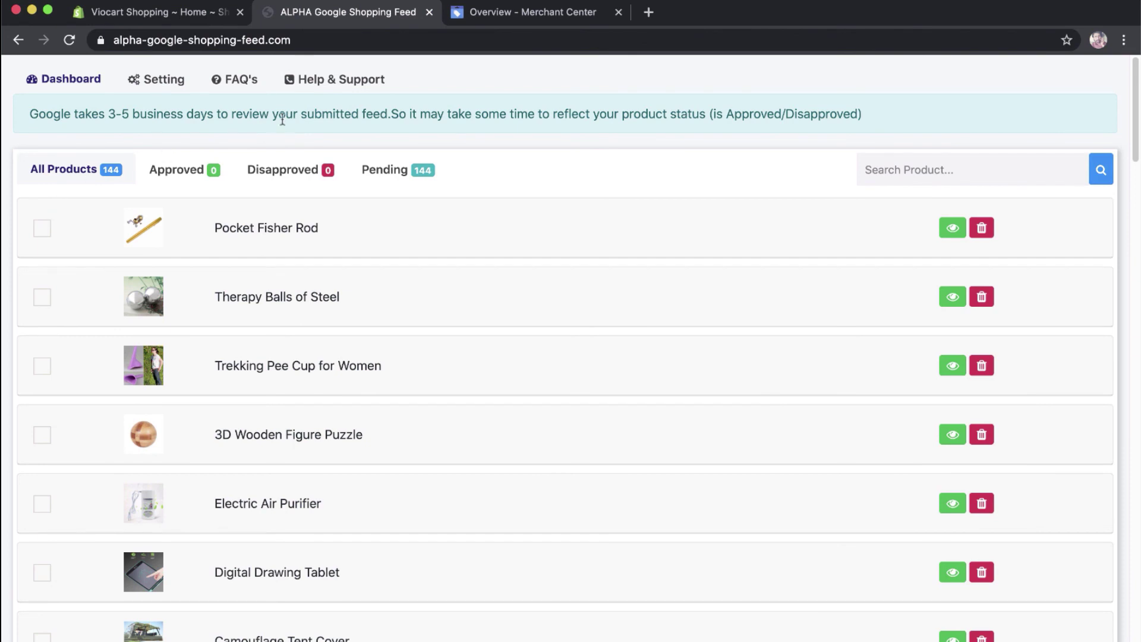
- Show the pending products, select 10pcs Super Grip Pads and open its edit options
click(385, 172)
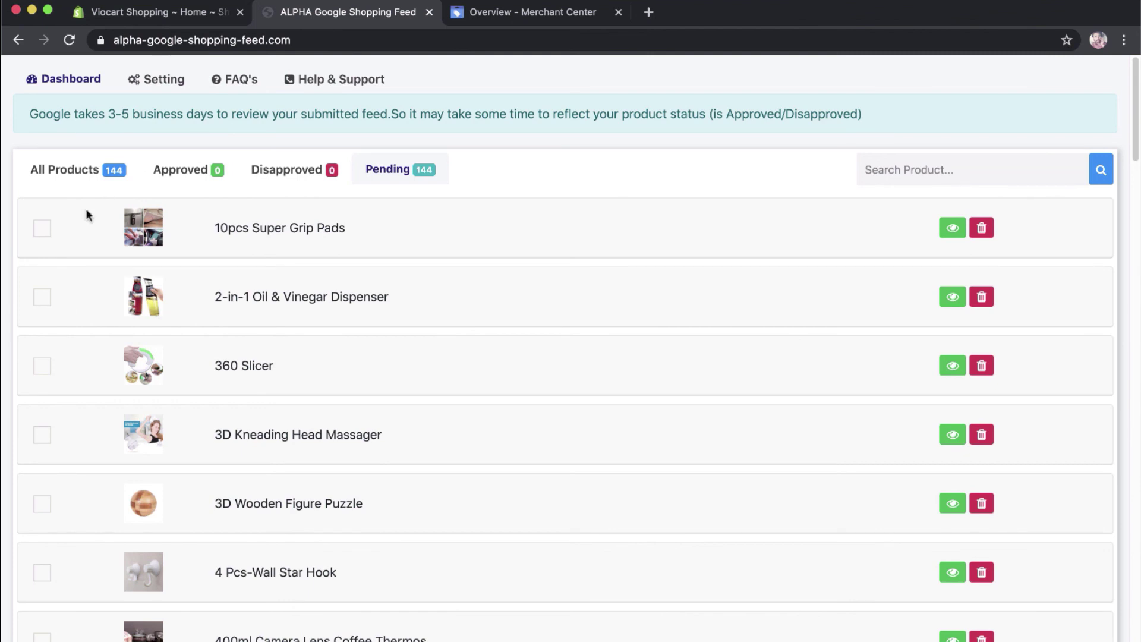
click(42, 229)
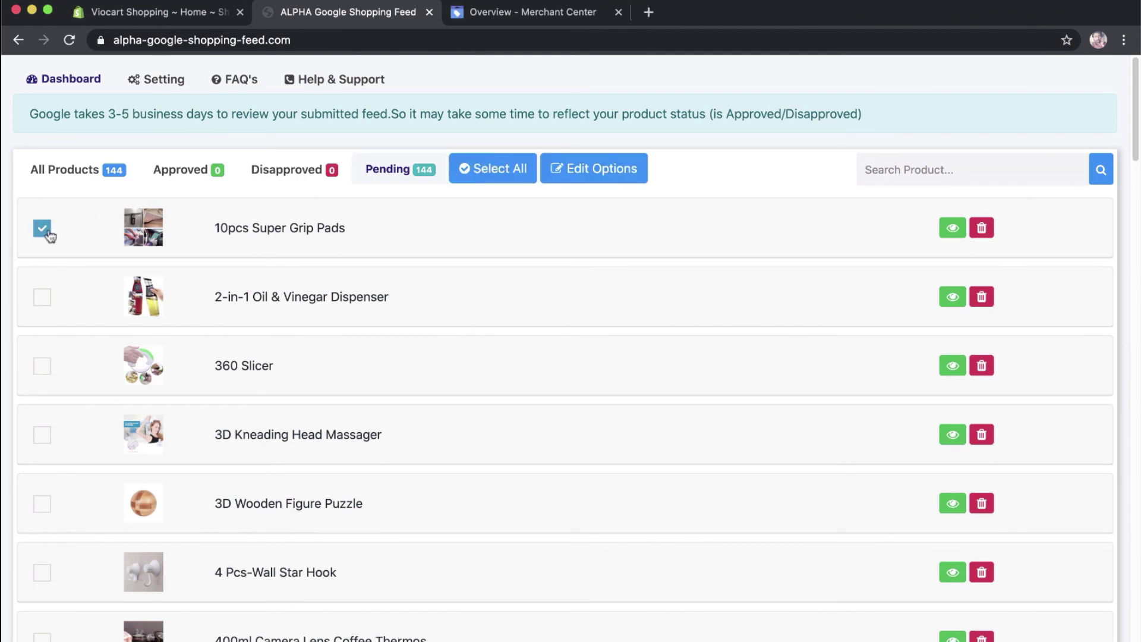
click(586, 172)
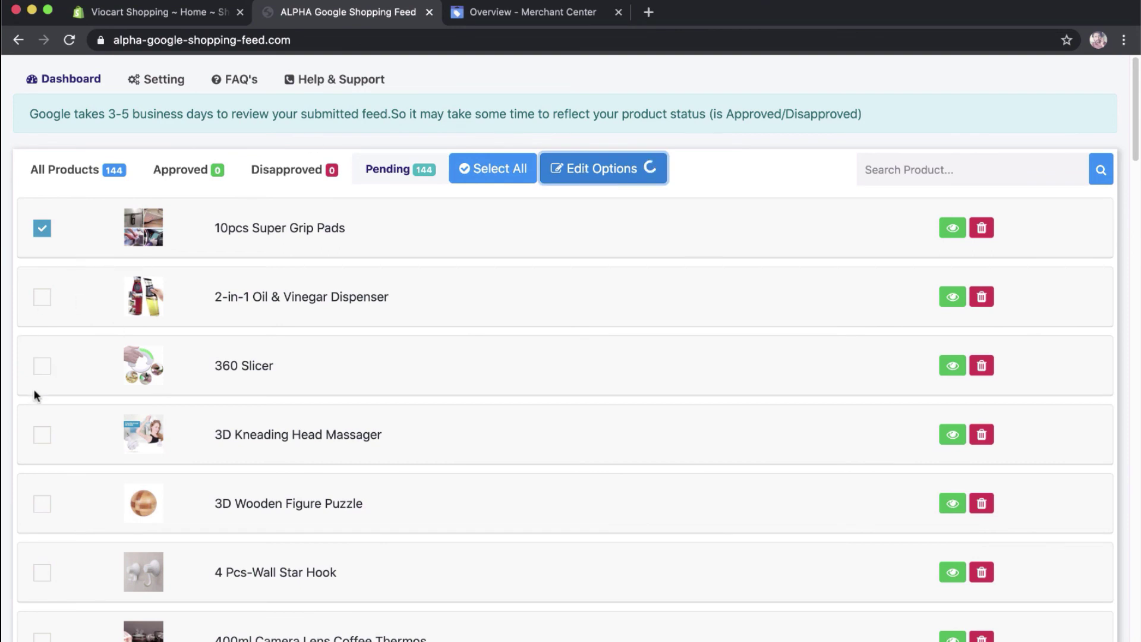
- Examine the product update form's title, description, category, age group, gender, condition and custom label options, and cancel without changes
scroll(370, 268, down, 3)
scroll(370, 267, up, 1)
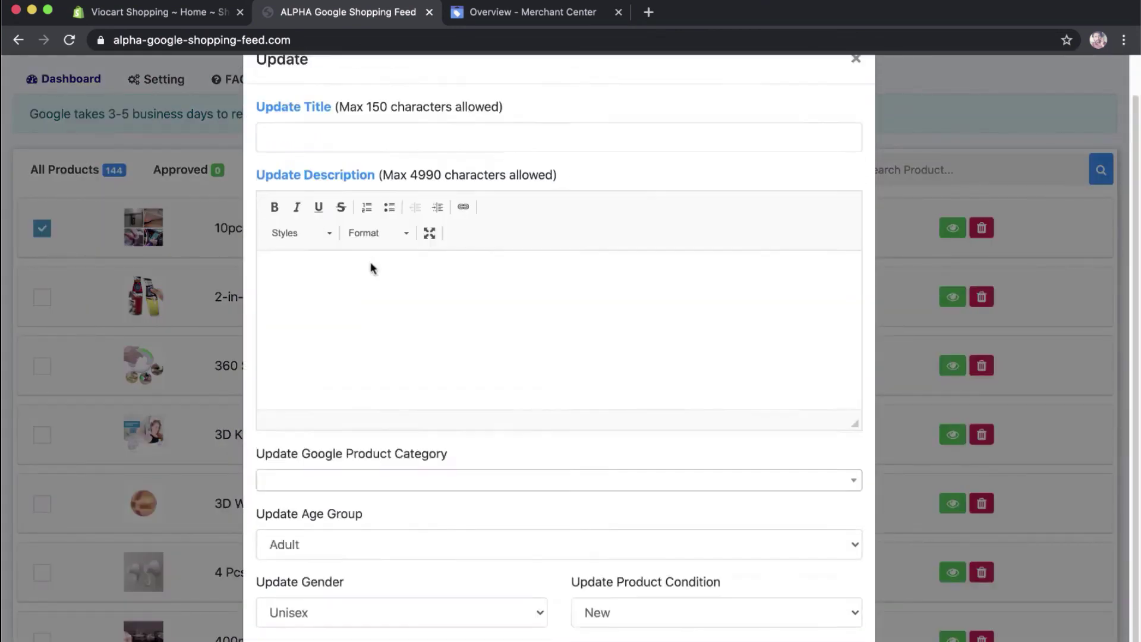
scroll(370, 262, up, 2)
click(337, 180)
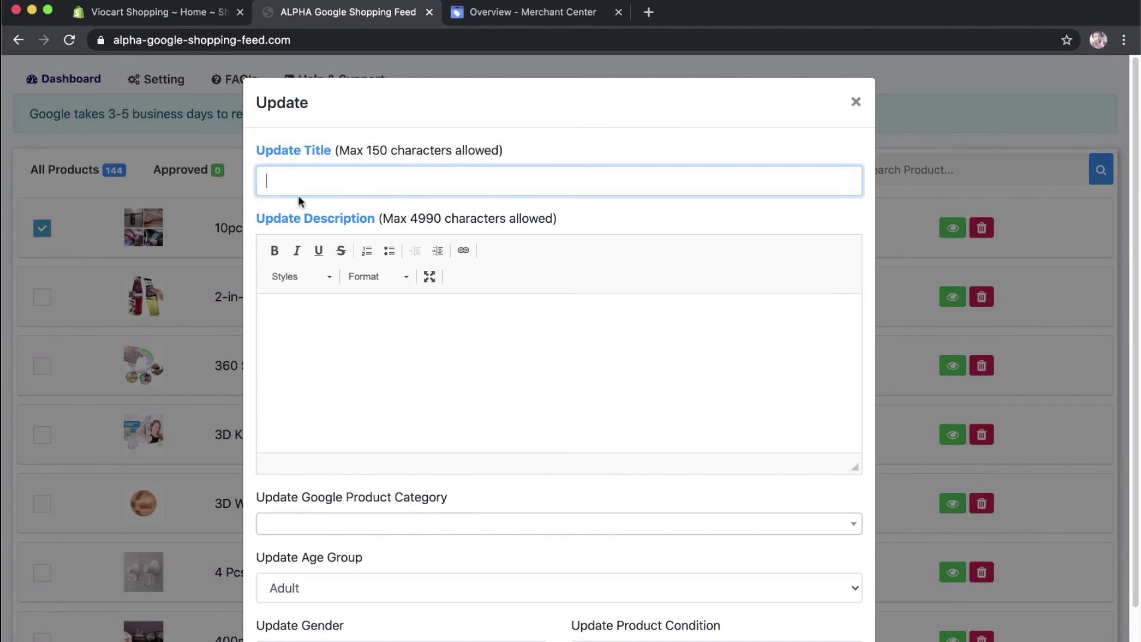
click(390, 389)
scroll(377, 372, down, 1)
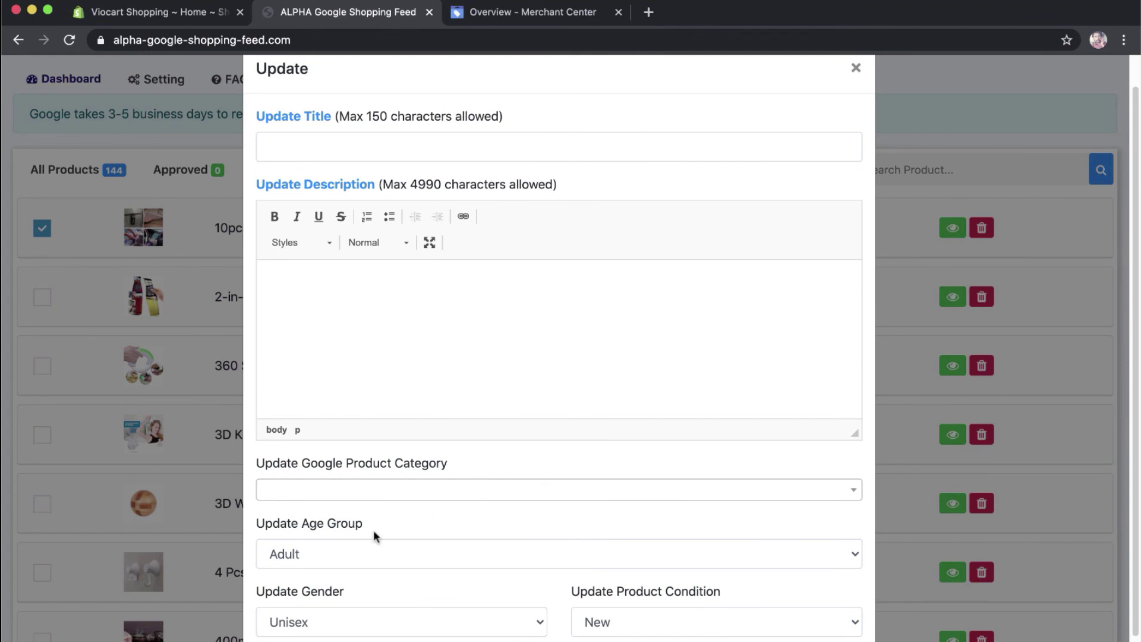
scroll(670, 607, down, 2)
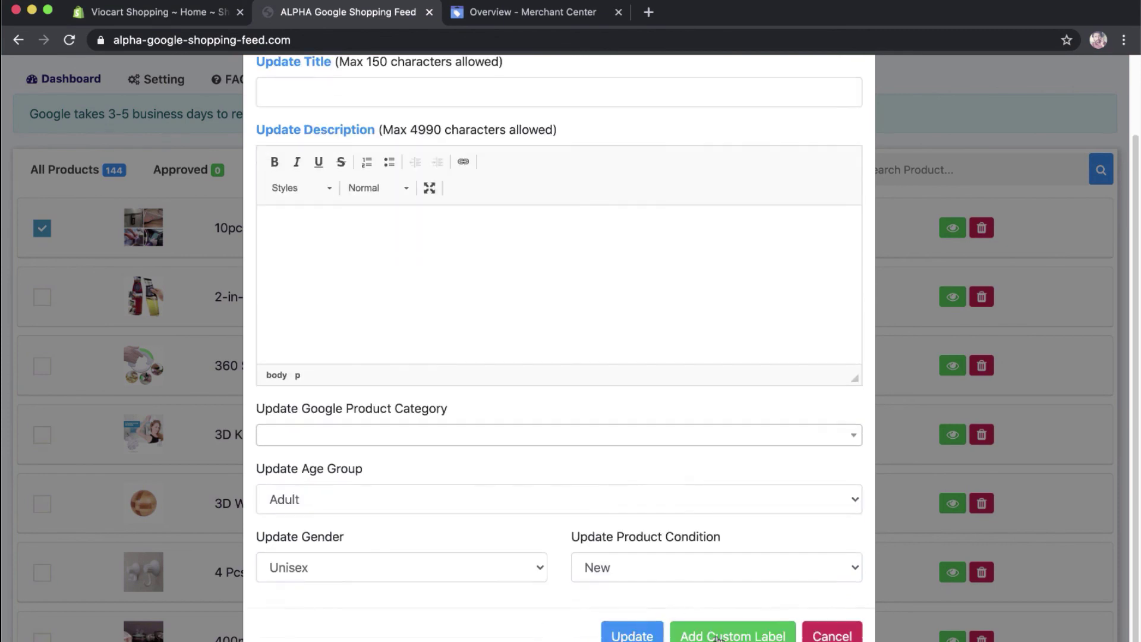
scroll(706, 559, down, 2)
click(833, 634)
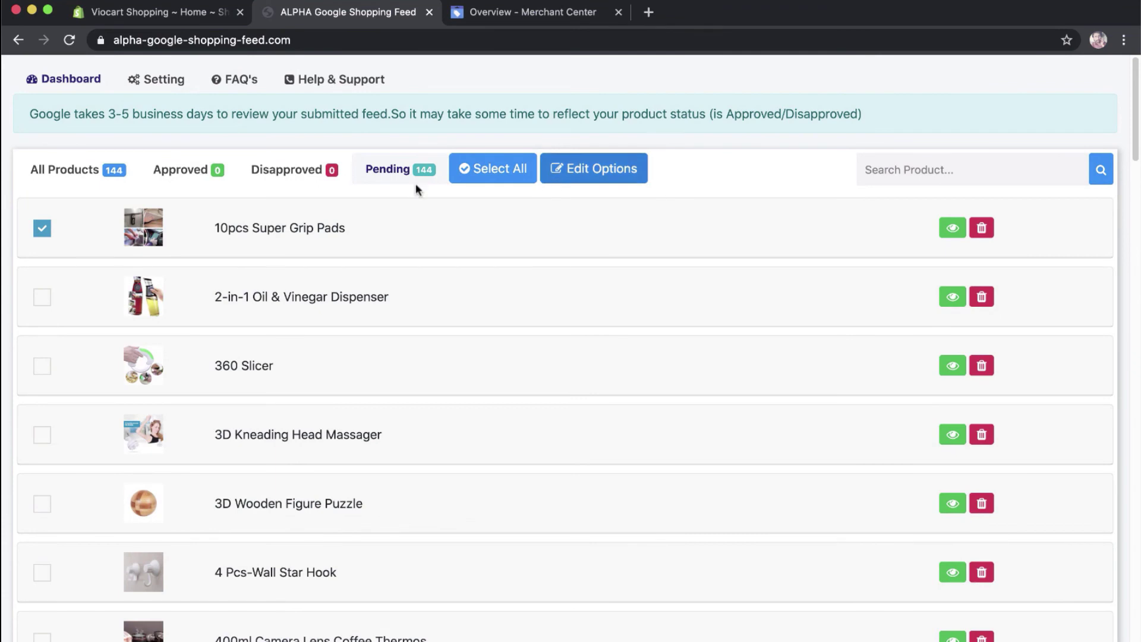
- Open the bulk edit options for all pending products, close them without changes and clear the product selection
click(489, 169)
click(568, 158)
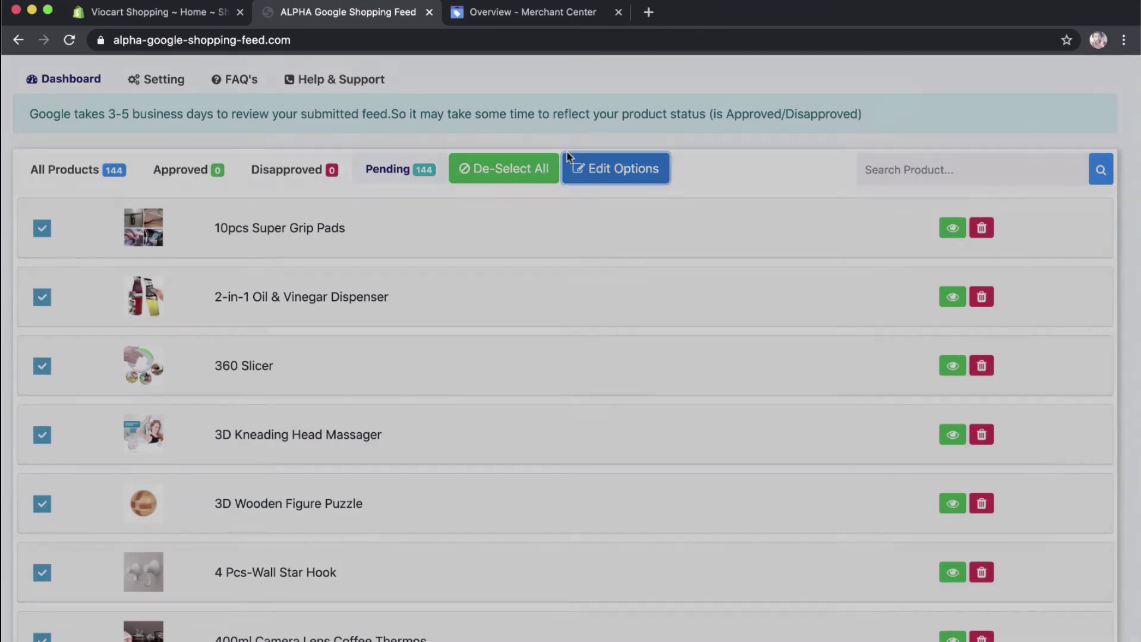
click(870, 102)
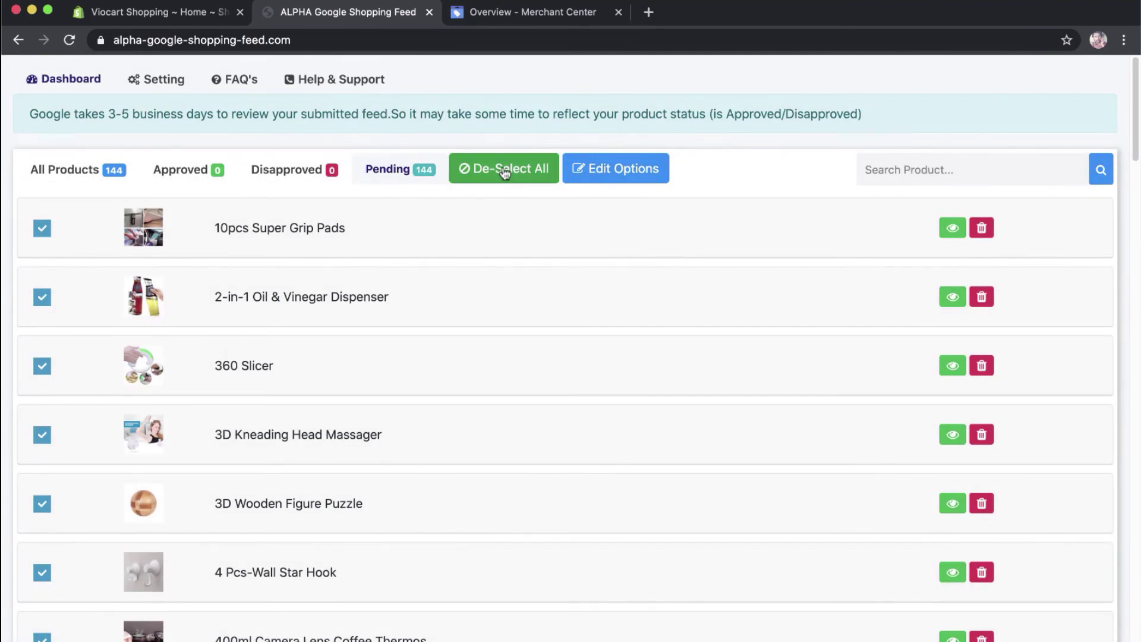
click(504, 171)
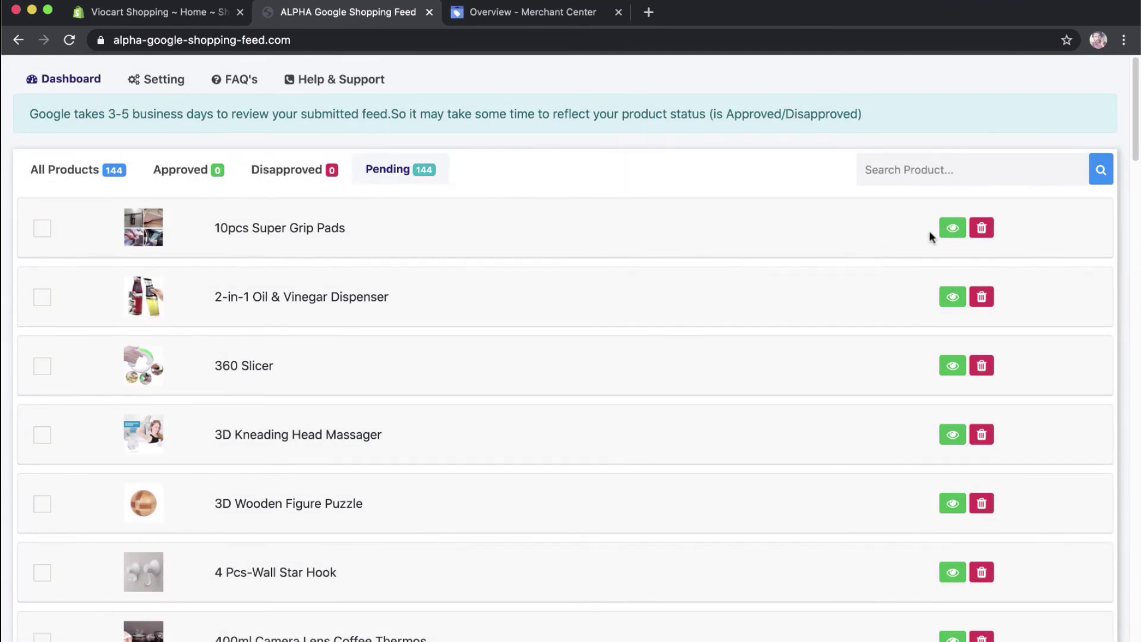
- Show the variant details of 10pcs Super Grip Pads and examine the Google status and Merchant account errors columns
click(950, 229)
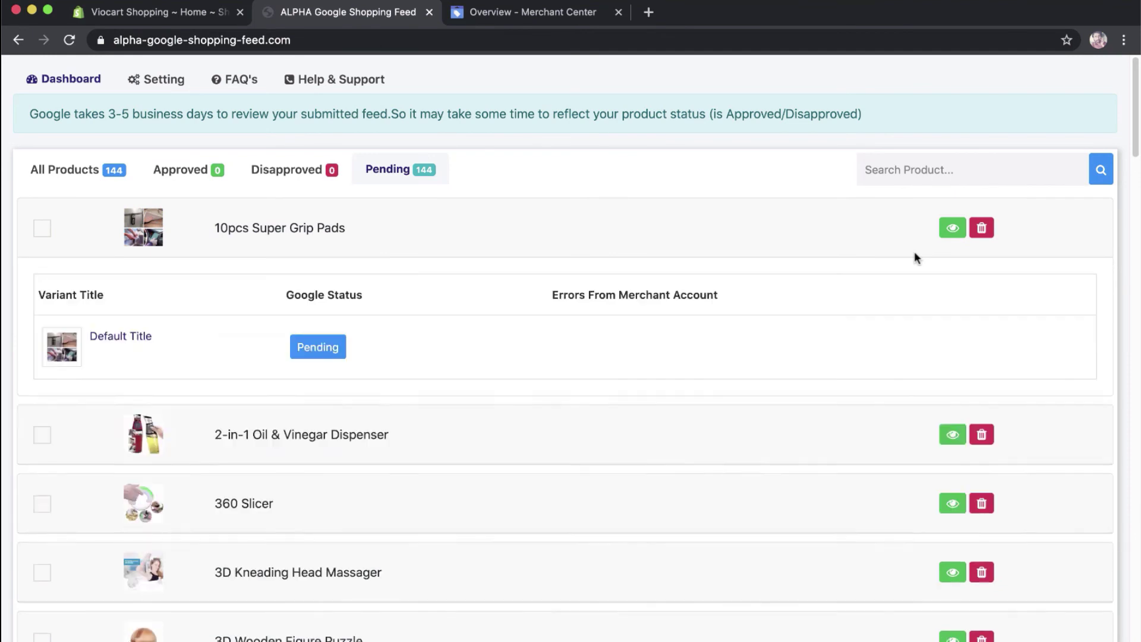
drag(553, 295, 708, 296)
drag(362, 295, 296, 296)
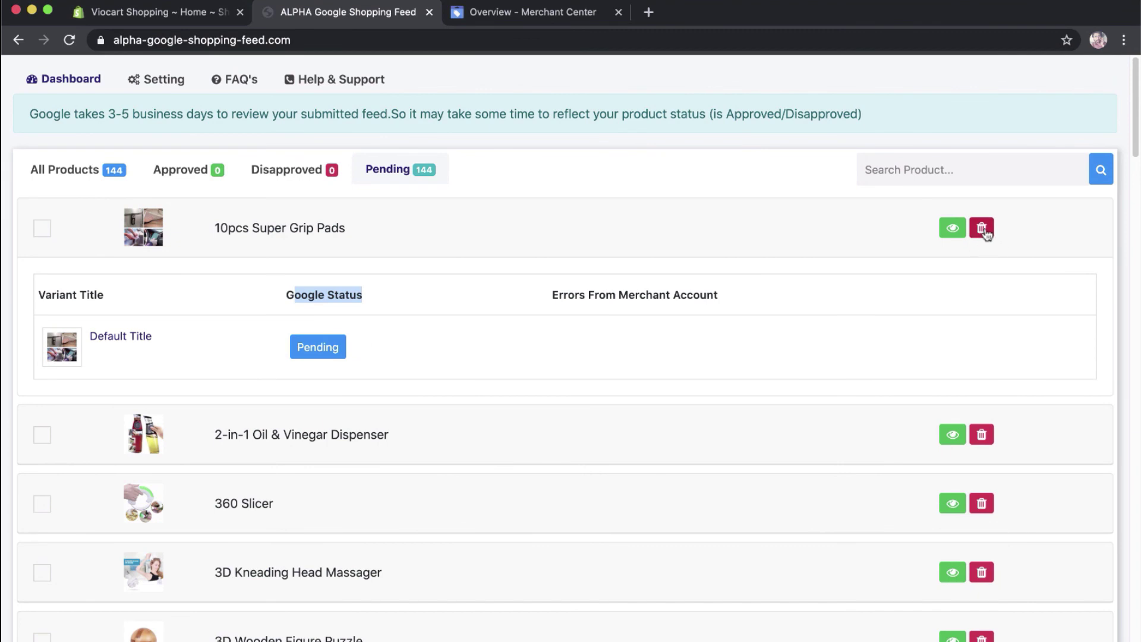
click(935, 177)
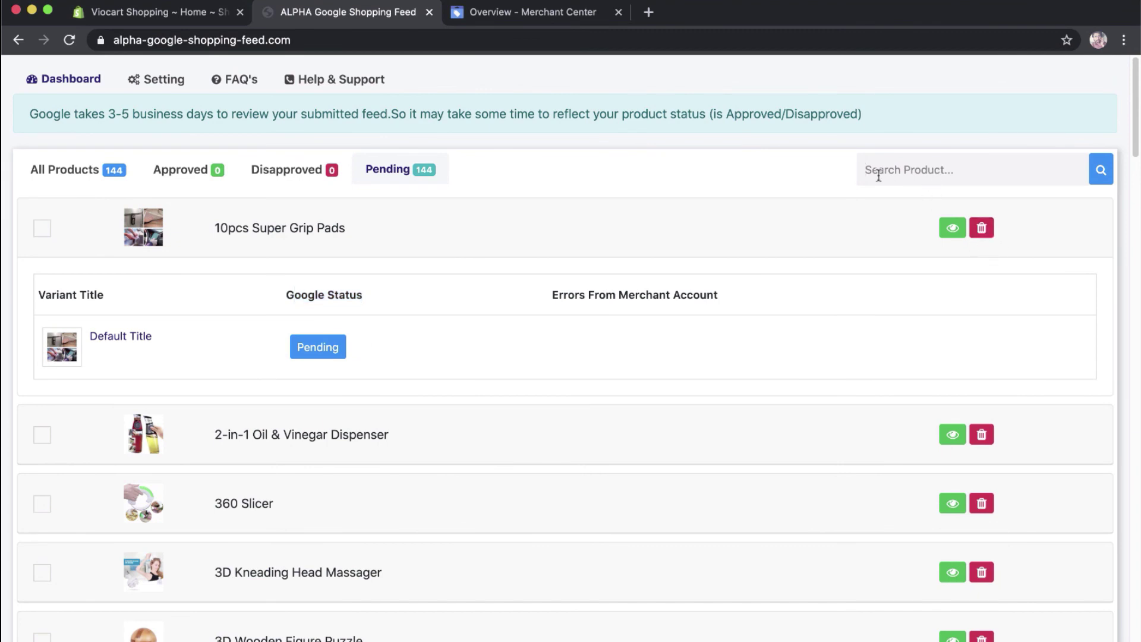
- Review the Google Merchant settings for account, merchant ID, primary domain, store currency and target market, and read the warning about changing settings
click(153, 81)
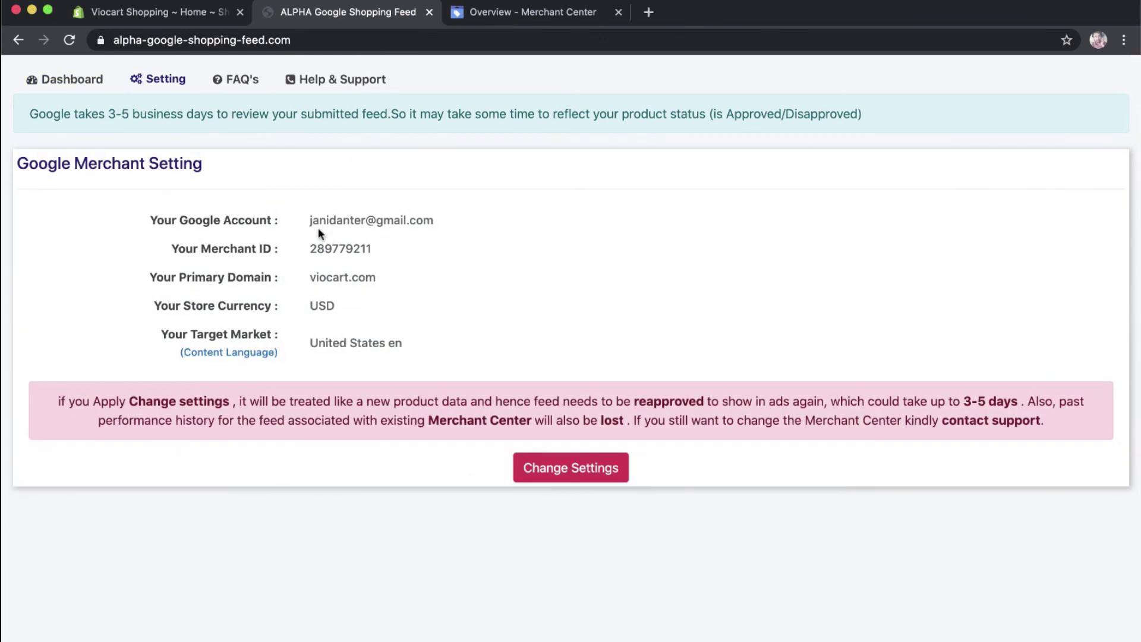
drag(308, 221, 434, 221)
click(376, 250)
drag(383, 277, 263, 286)
drag(336, 306, 276, 310)
drag(426, 344, 320, 344)
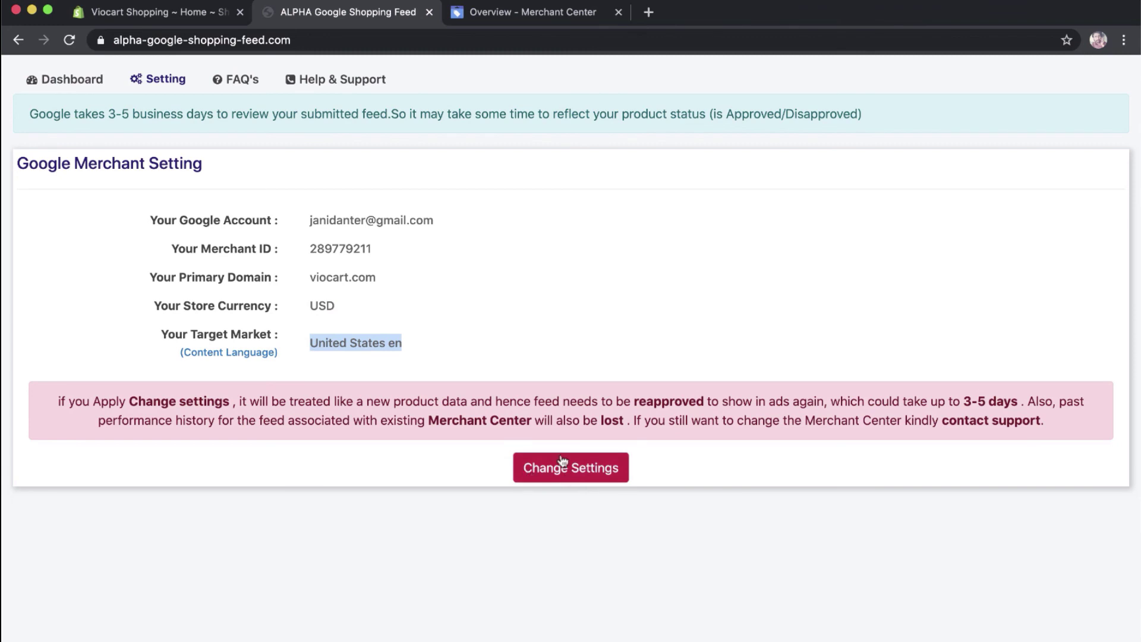
click(530, 413)
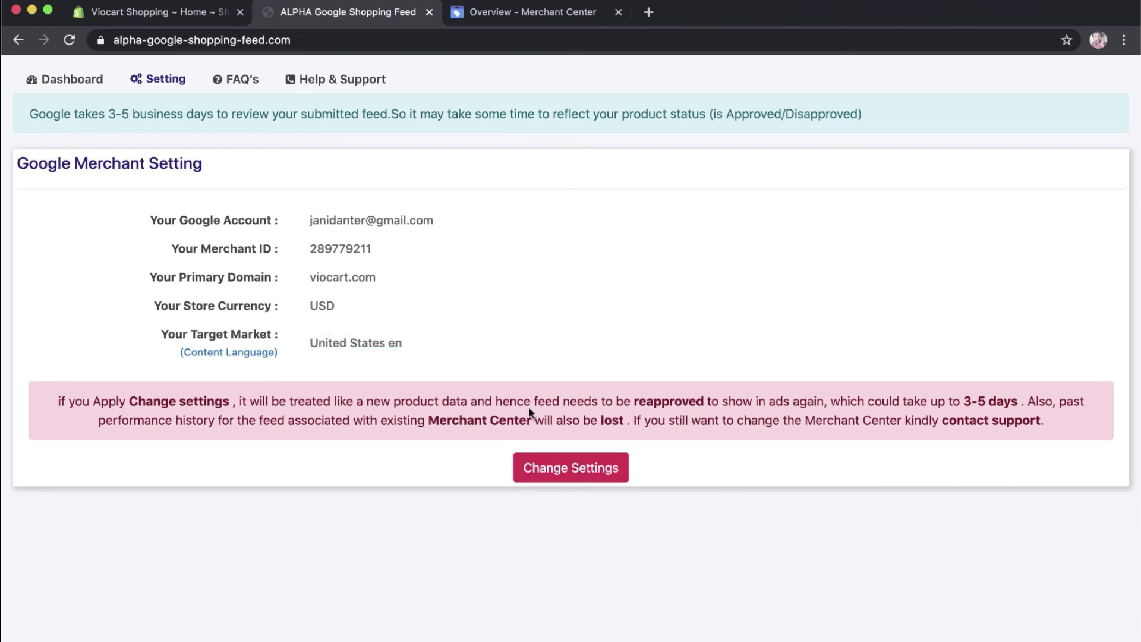
triple_click(529, 412)
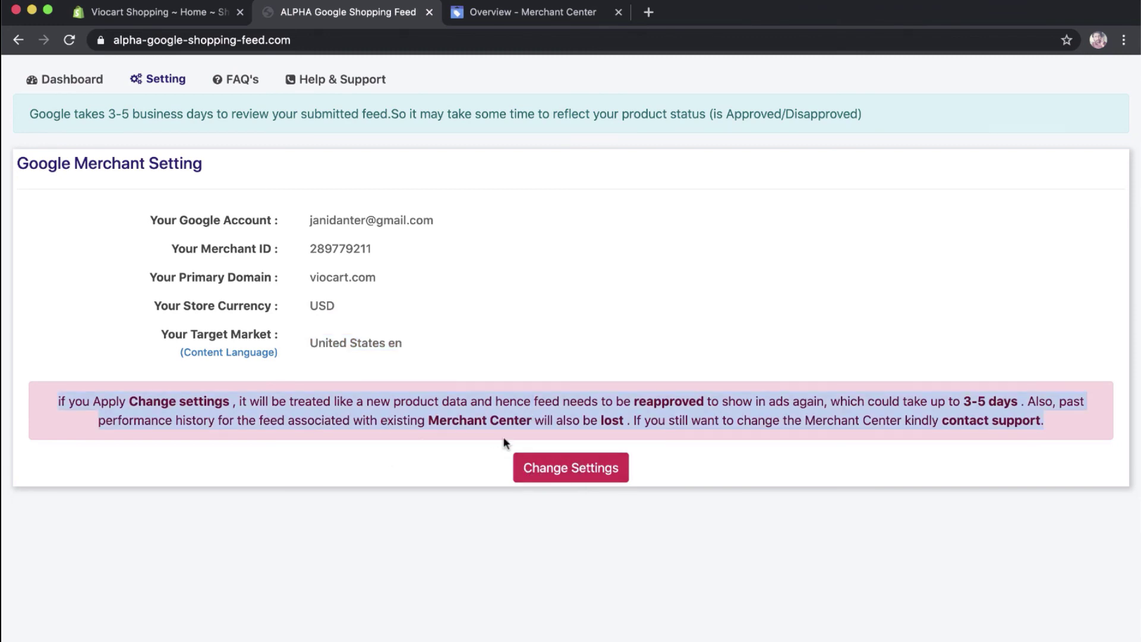